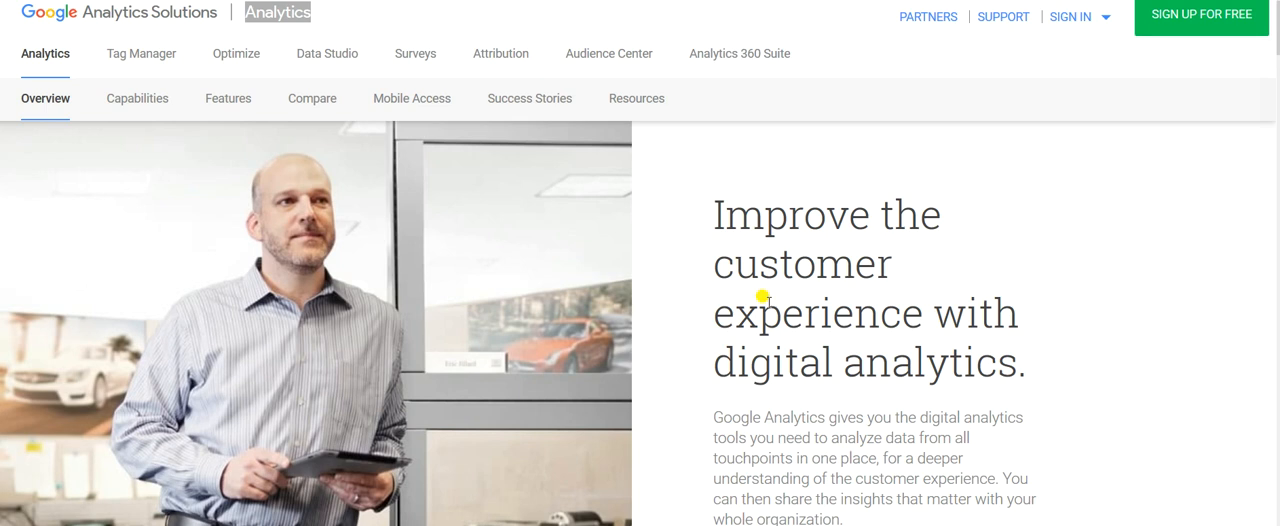
Sign in to Google Analytics and start signing up for a new account that tracks a website.
{"action": "left_click", "coordinate": [1100, 20]}
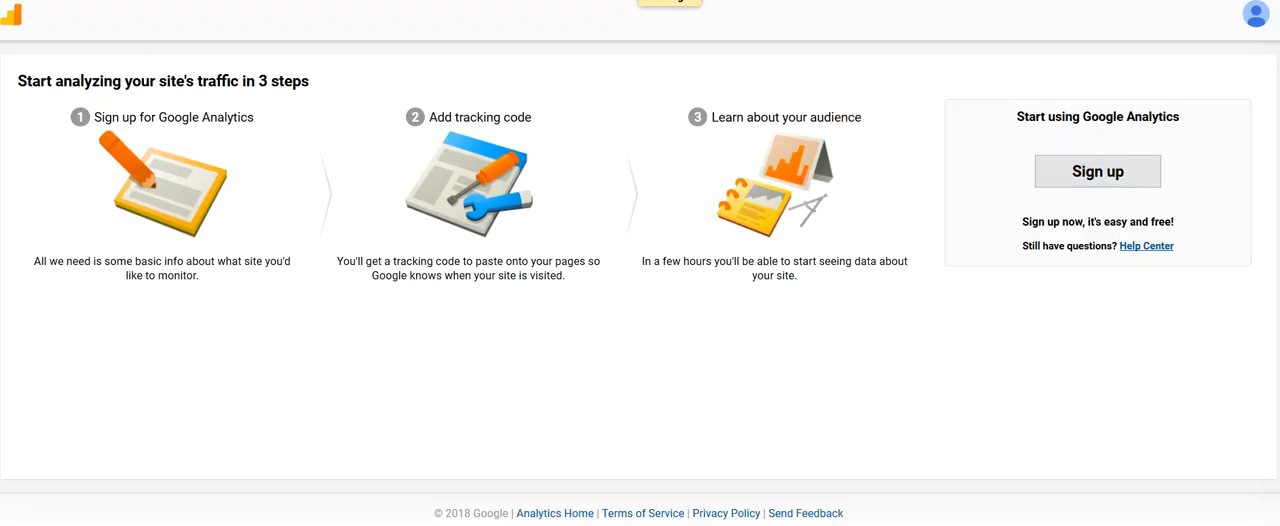
{"action": "left_click", "coordinate": [1097, 171]}
{"action": "scroll", "coordinate": [575, 199], "scroll_direction": "down", "scroll_amount": 1}
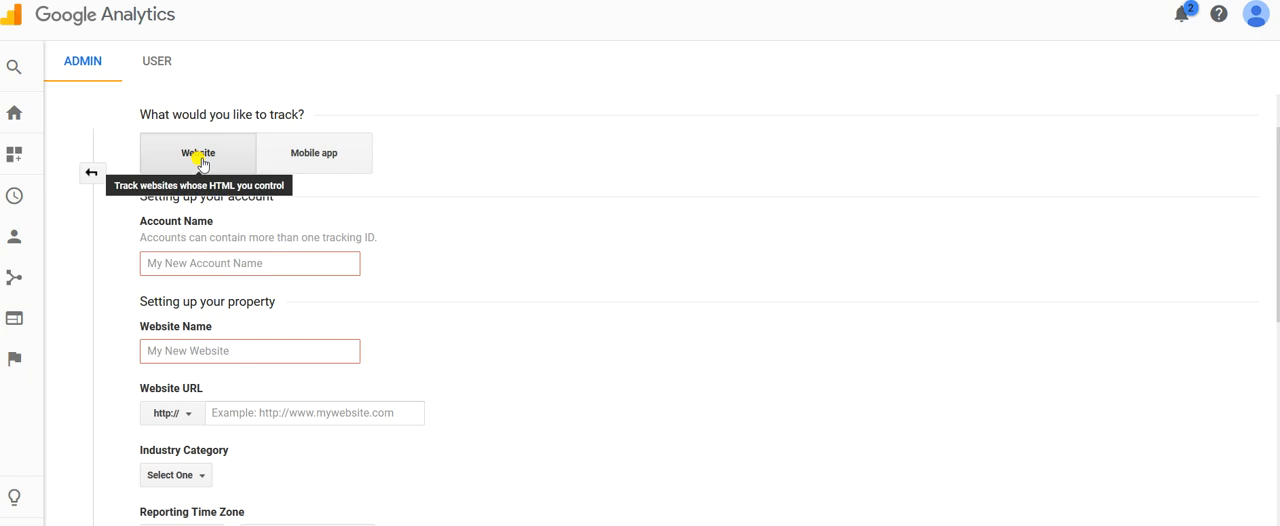
Enter gtestsite as both the account name and the website name.
{"action": "left_click", "coordinate": [172, 258]}
{"action": "type", "text": "gt"}
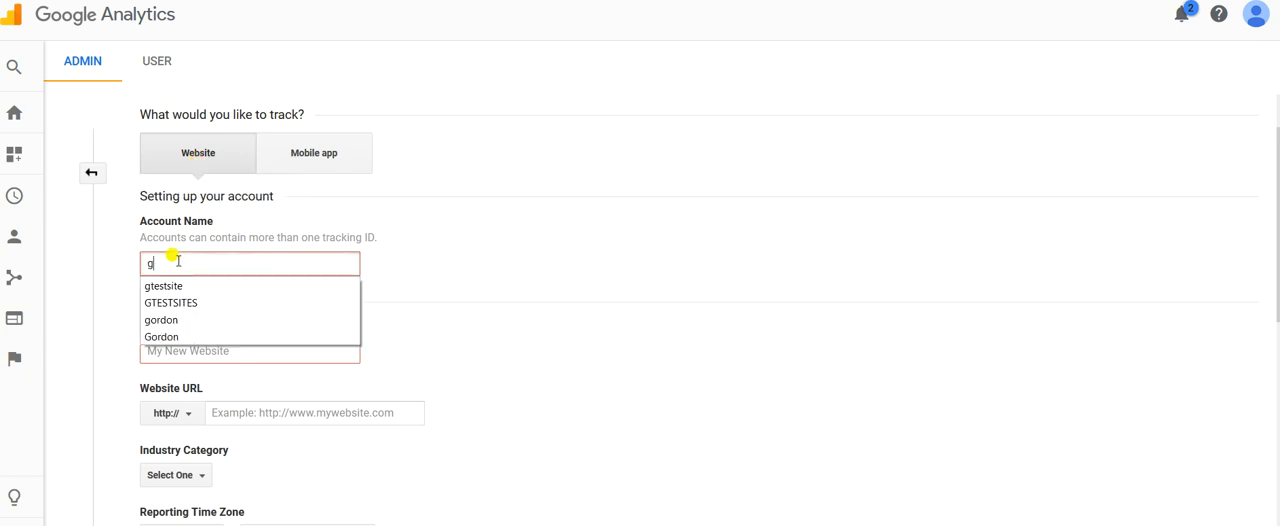
{"action": "left_click", "coordinate": [168, 286]}
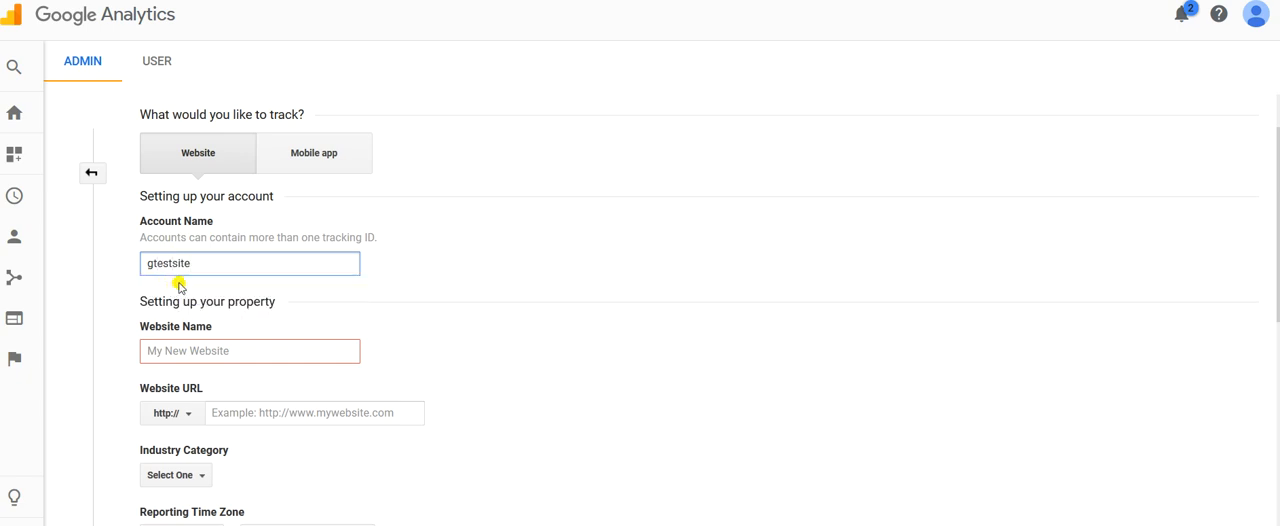
{"action": "scroll", "coordinate": [419, 290], "scroll_direction": "down", "scroll_amount": 2}
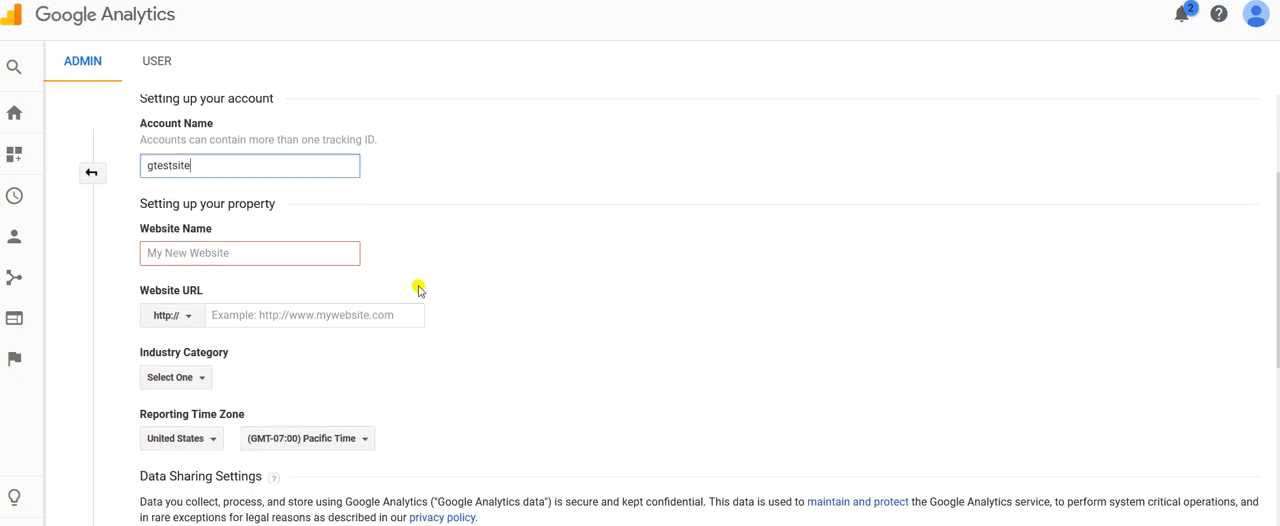
{"action": "left_click", "coordinate": [268, 212]}
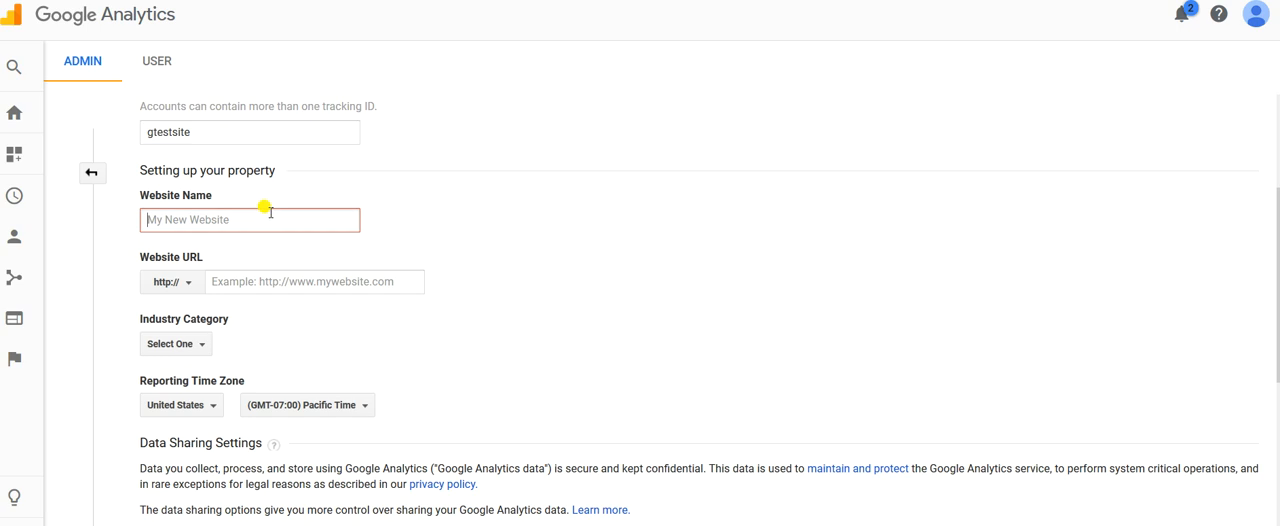
{"action": "type", "text": "g"}
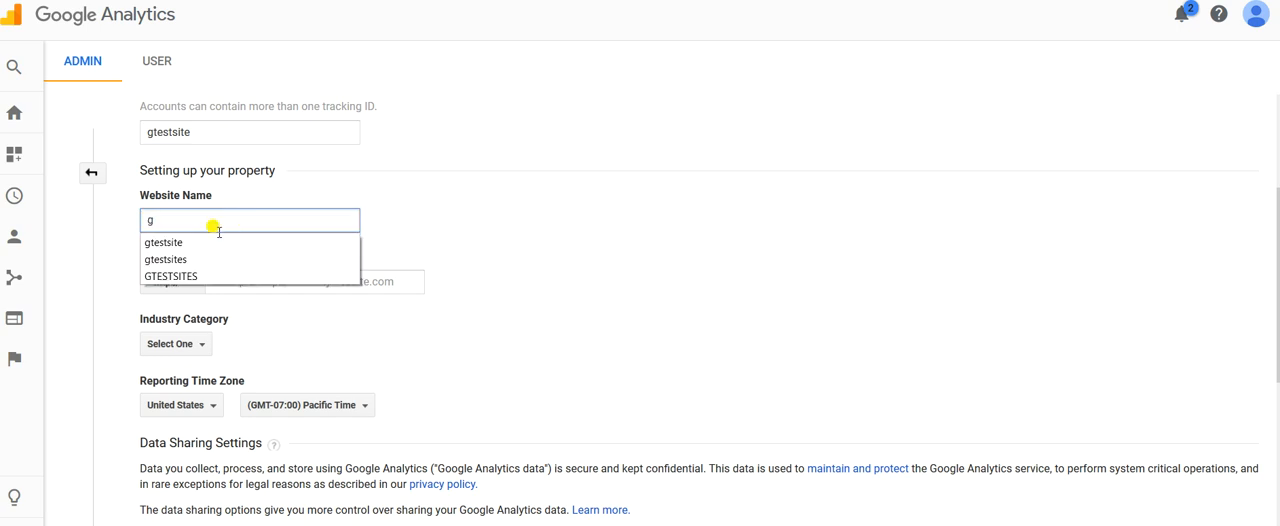
{"action": "left_click", "coordinate": [208, 243]}
{"action": "scroll", "coordinate": [553, 219], "scroll_direction": "down", "scroll_amount": 2}
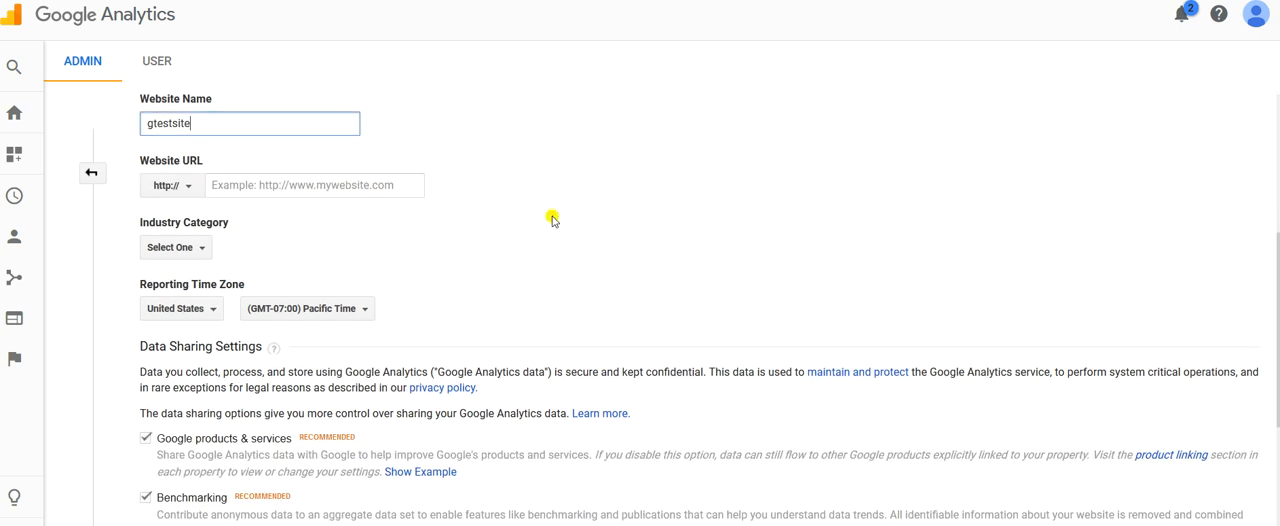
{"action": "left_click", "coordinate": [335, 158]}
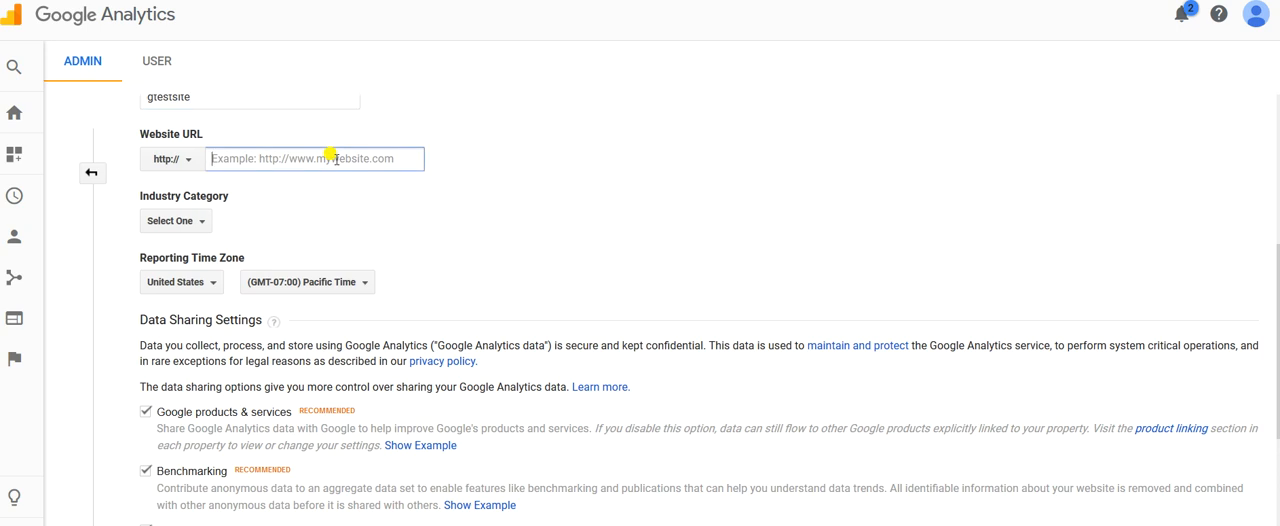
{"action": "type", "text": "ww"}
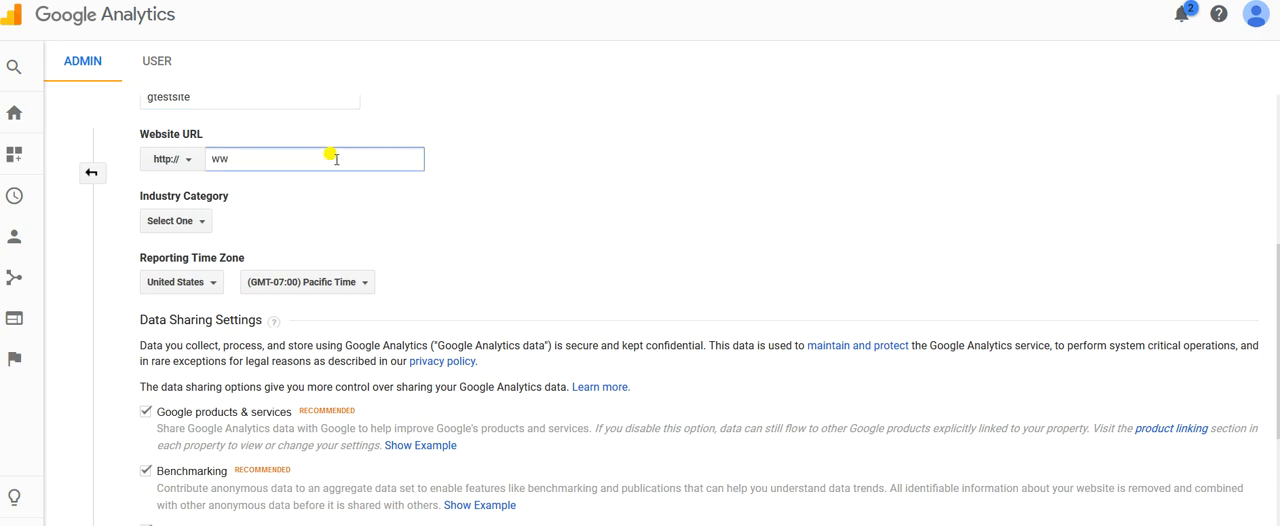
{"action": "type", "text": "w.gtestsite.co"}
{"action": "left_click", "coordinate": [349, 207]}
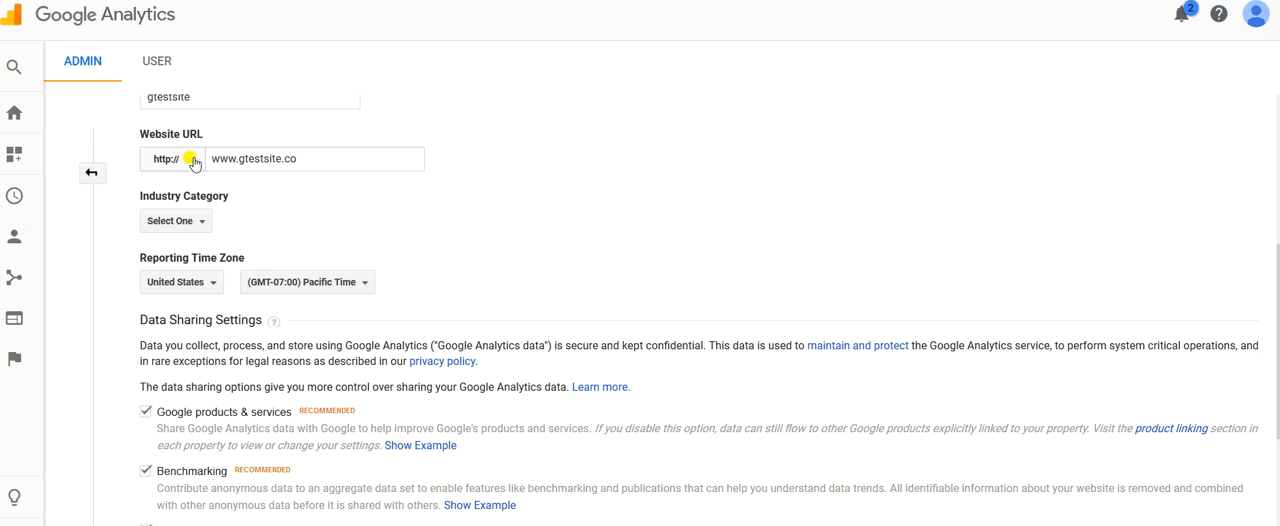
{"action": "left_click", "coordinate": [190, 160]}
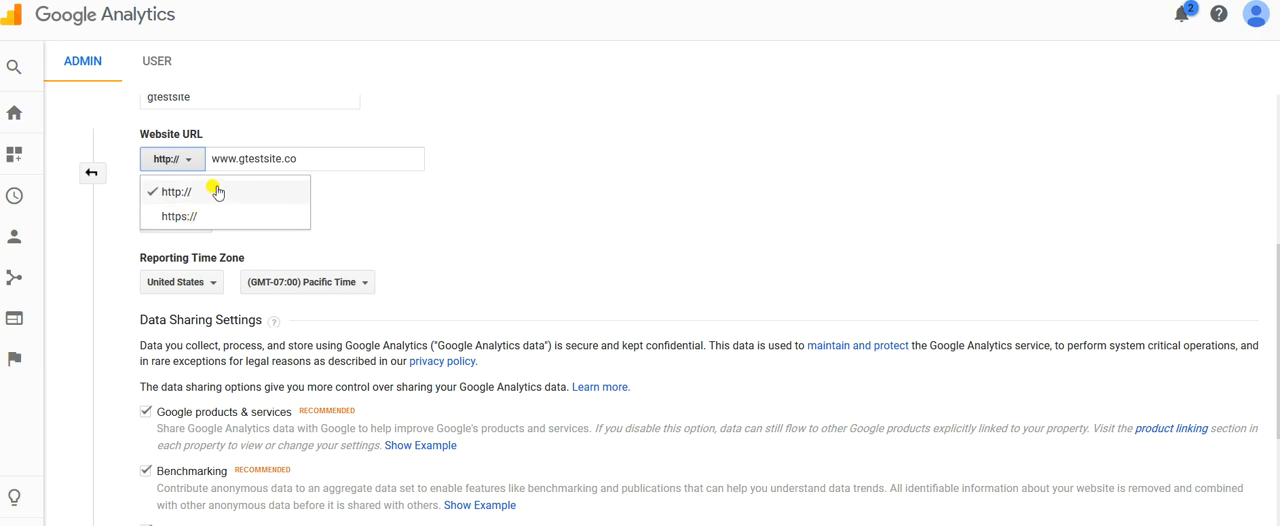
{"action": "left_click", "coordinate": [368, 189]}
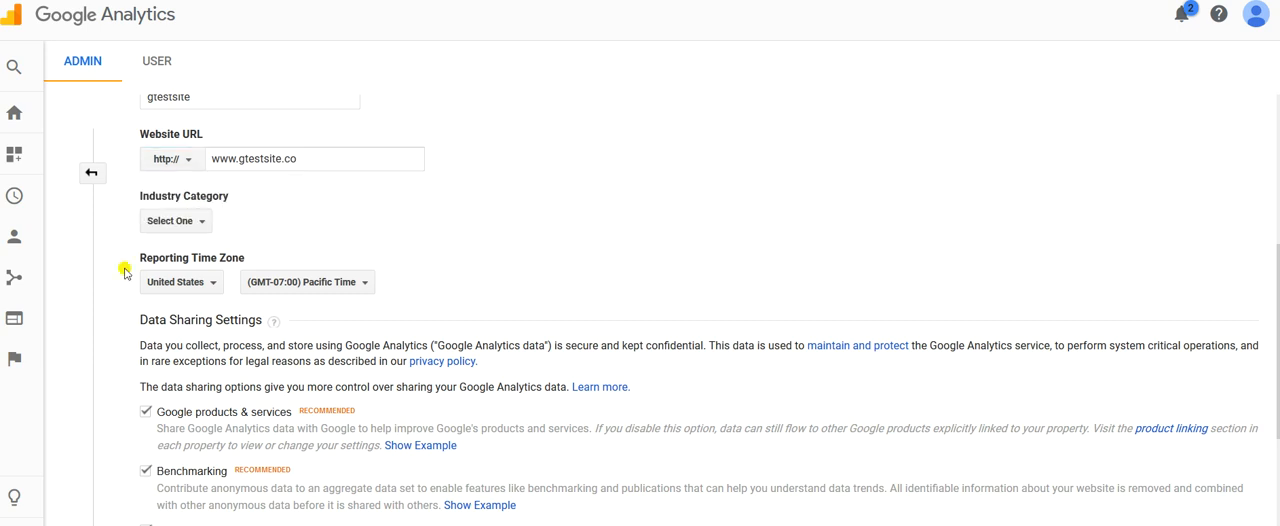
Set the property's industry category to Other.
{"action": "left_click", "coordinate": [198, 229]}
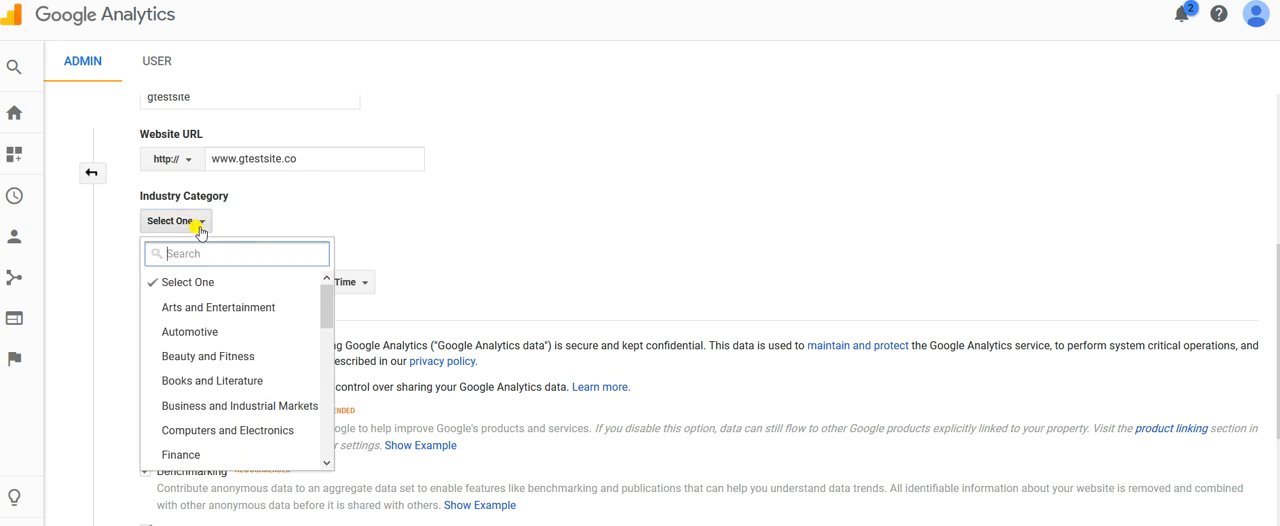
{"action": "scroll", "coordinate": [200, 240], "scroll_direction": "down", "scroll_amount": 3}
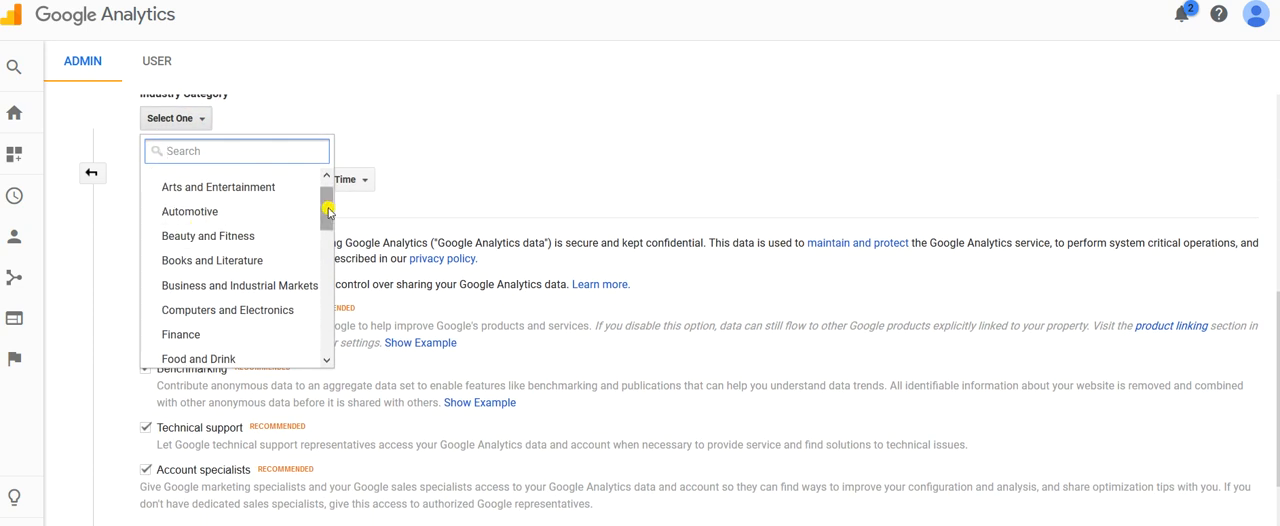
{"action": "left_click", "coordinate": [328, 210]}
{"action": "left_click_drag", "start_coordinate": [328, 210], "coordinate": [323, 332]}
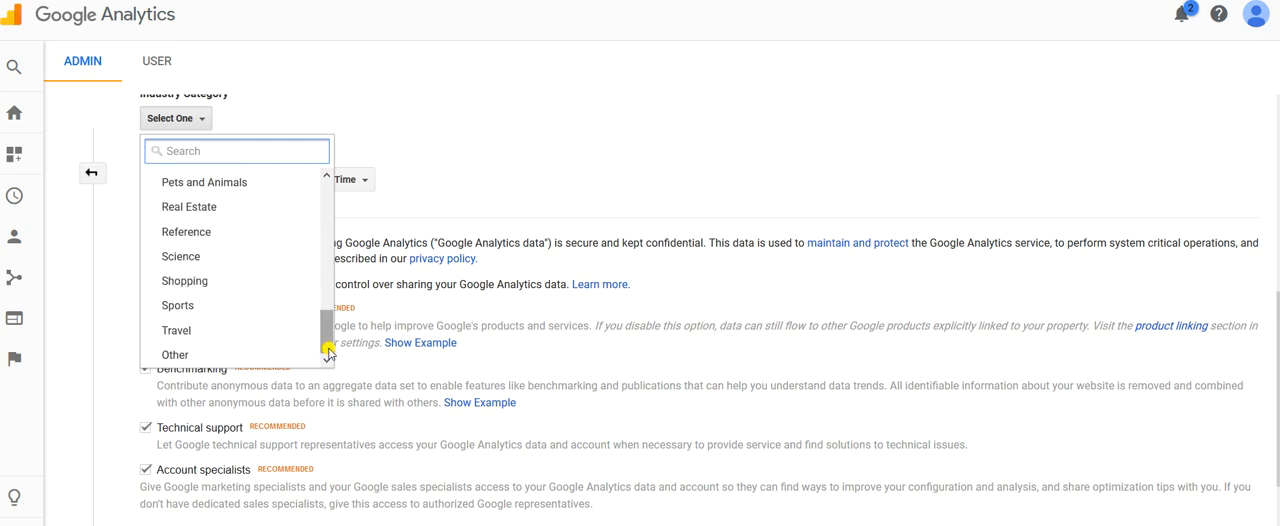
{"action": "left_click", "coordinate": [202, 357]}
Request the tracking ID and accept the terms of service, including the GDPR data processing terms and the Measurement Controller-Controller Data Protection Terms.
{"action": "scroll", "coordinate": [360, 313], "scroll_direction": "down", "scroll_amount": 1}
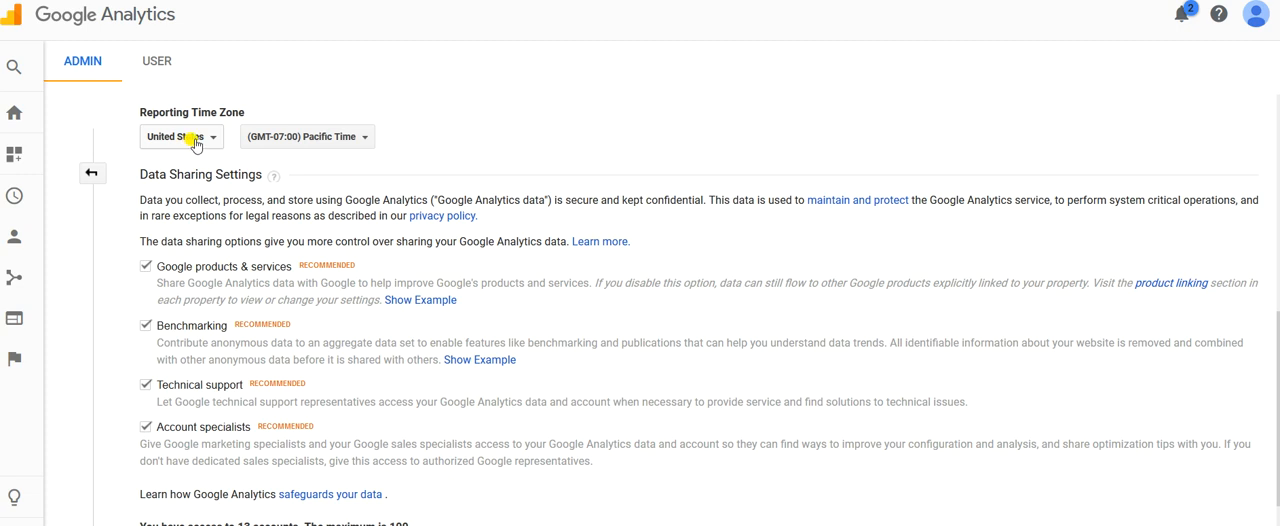
{"action": "scroll", "coordinate": [415, 198], "scroll_direction": "down", "scroll_amount": 1}
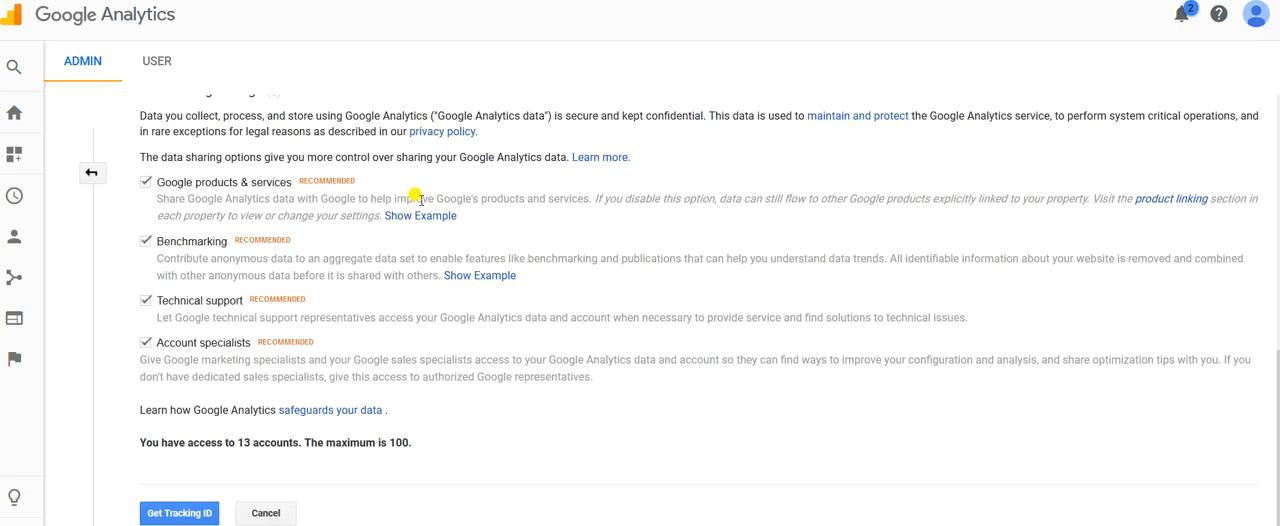
{"action": "left_click", "coordinate": [182, 514]}
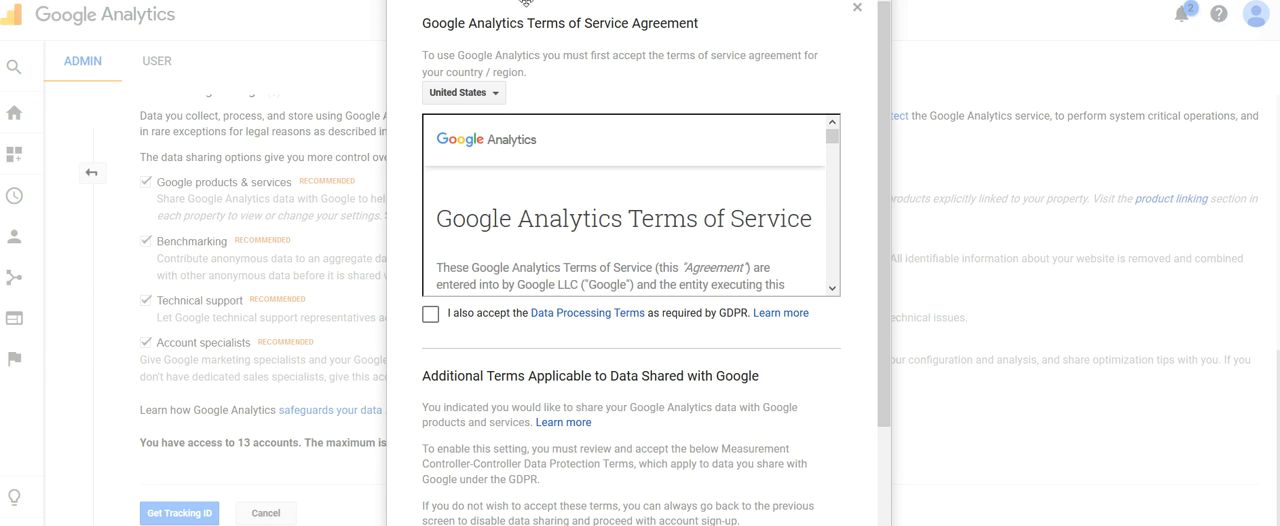
{"action": "left_click", "coordinate": [430, 314]}
{"action": "left_click_drag", "start_coordinate": [882, 278], "coordinate": [877, 471]}
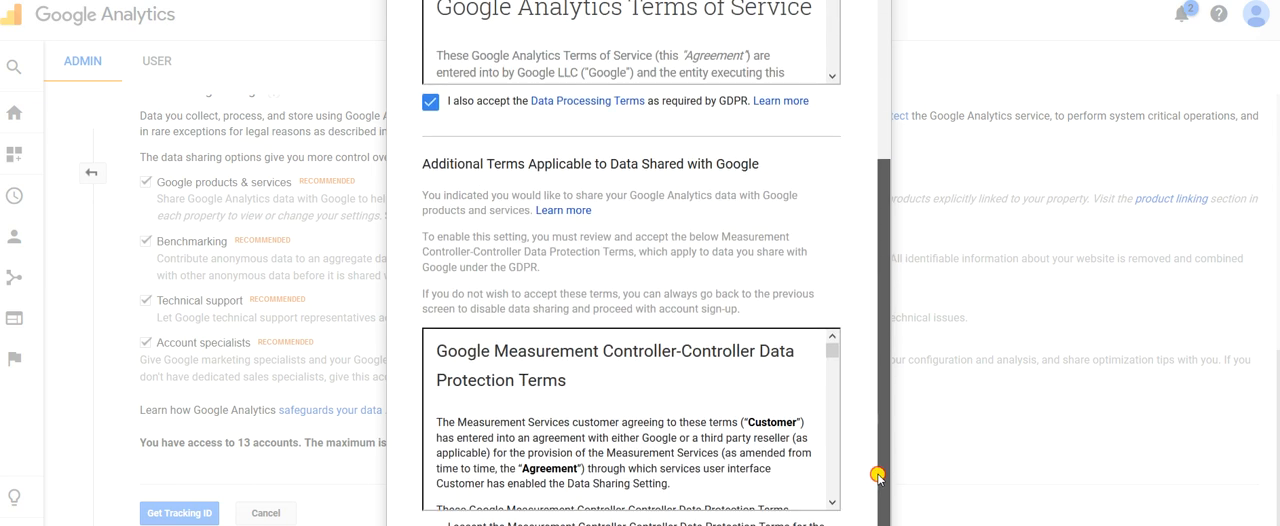
{"action": "left_click", "coordinate": [430, 525]}
{"action": "left_click", "coordinate": [456, 525]}
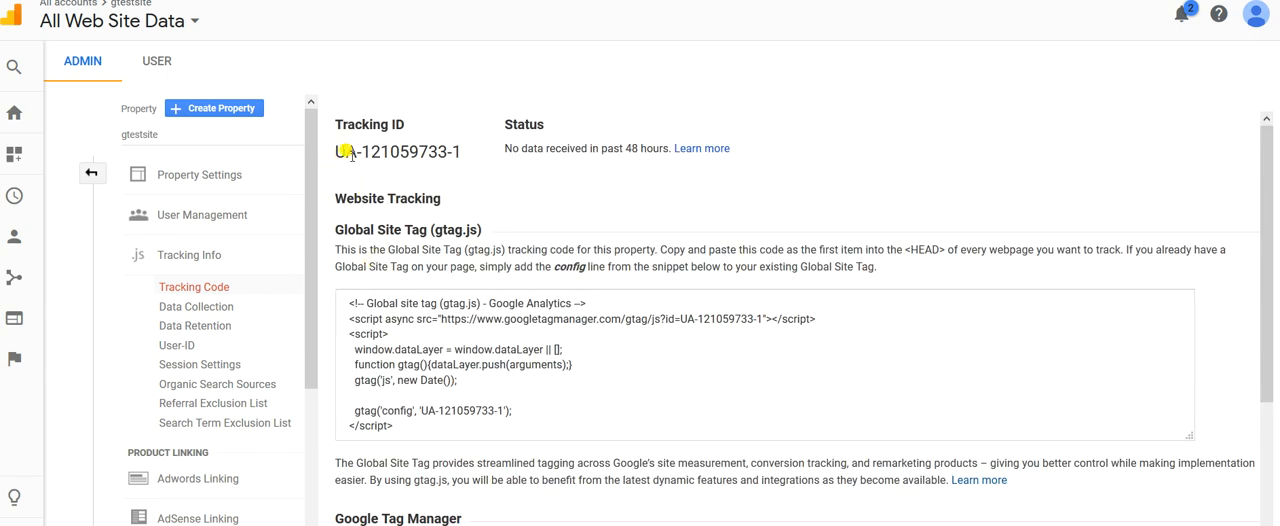
Copy the property's tracking ID into an empty Notepad document.
{"action": "left_click_drag", "start_coordinate": [458, 151], "coordinate": [330, 147]}
{"action": "key", "text": "ctrl+c"}
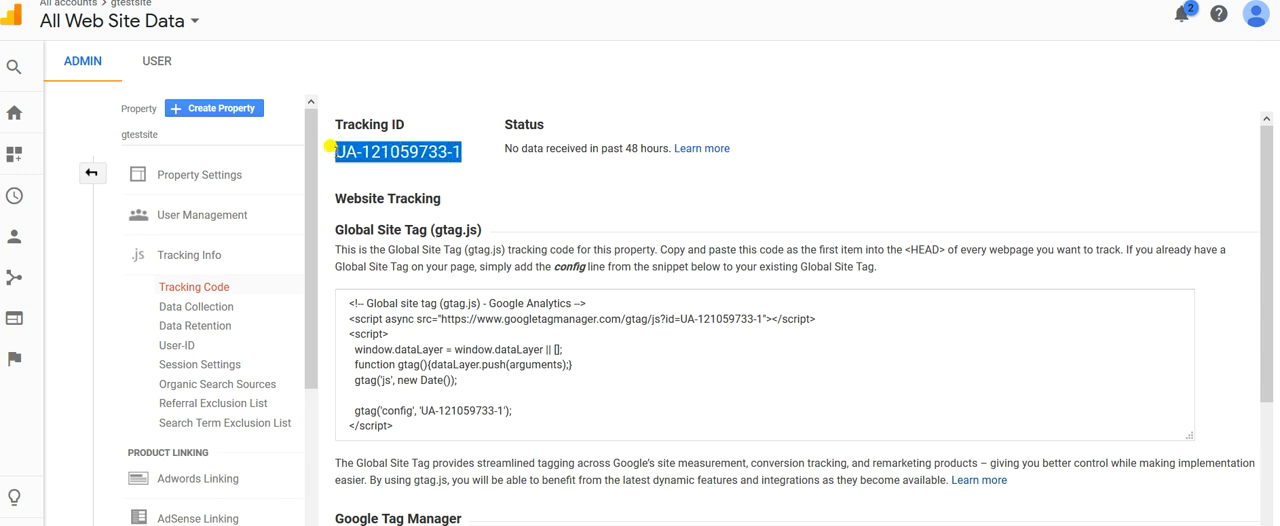
{"action": "left_click", "coordinate": [185, 524]}
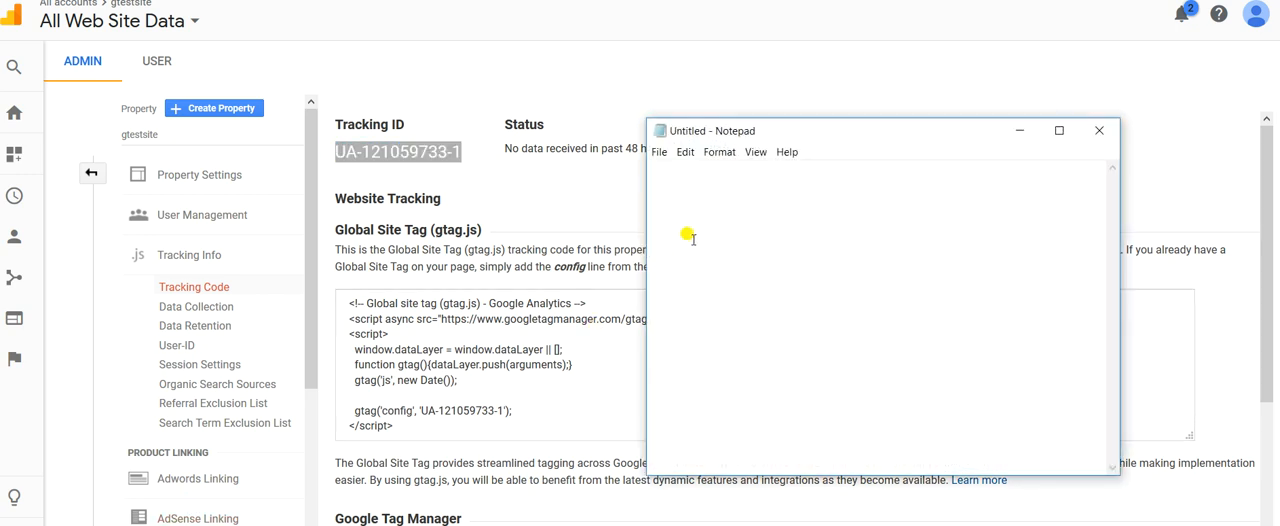
{"action": "key", "text": "ctrl+v"}
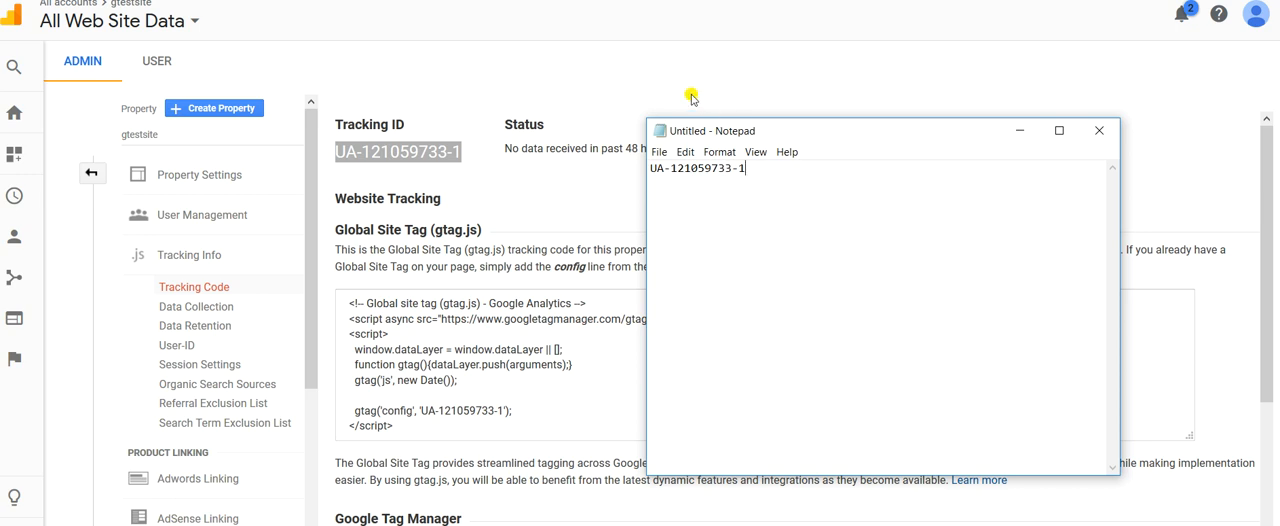
{"action": "left_click", "coordinate": [718, 1]}
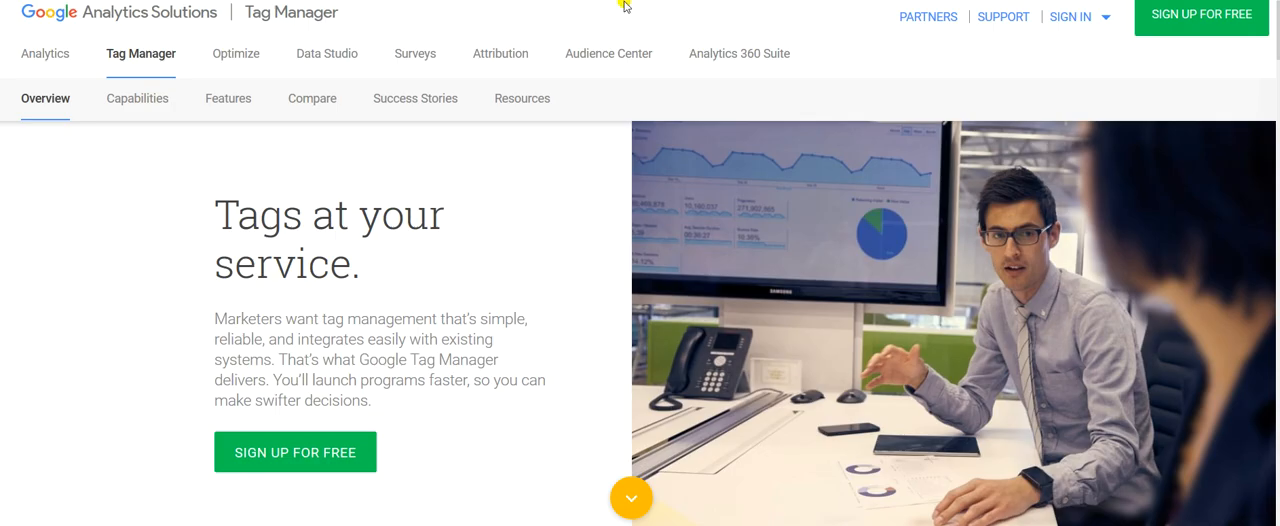
{"action": "left_click", "coordinate": [395, 1]}
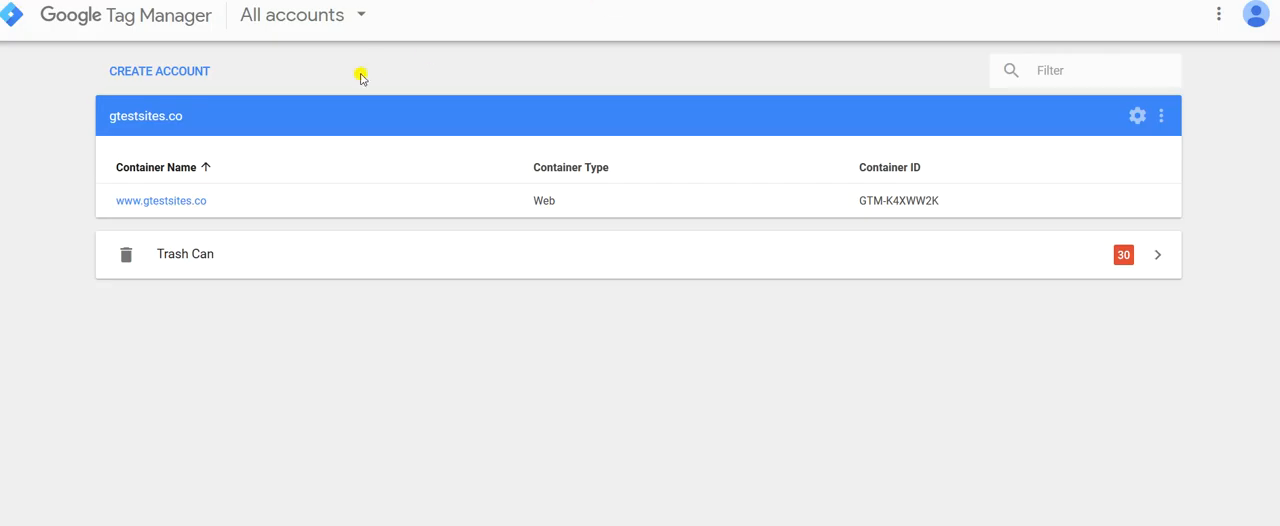
{"action": "left_click", "coordinate": [181, 207]}
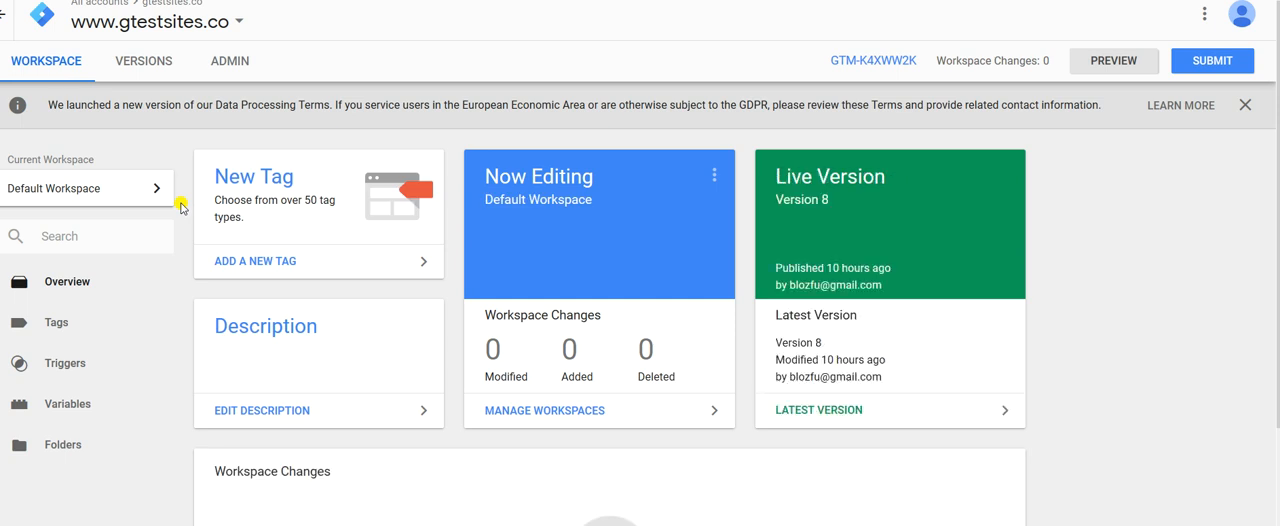
Create a new tag in the container and name it GA - PAGE VIEW TRACKING TAG.
{"action": "left_click", "coordinate": [56, 324]}
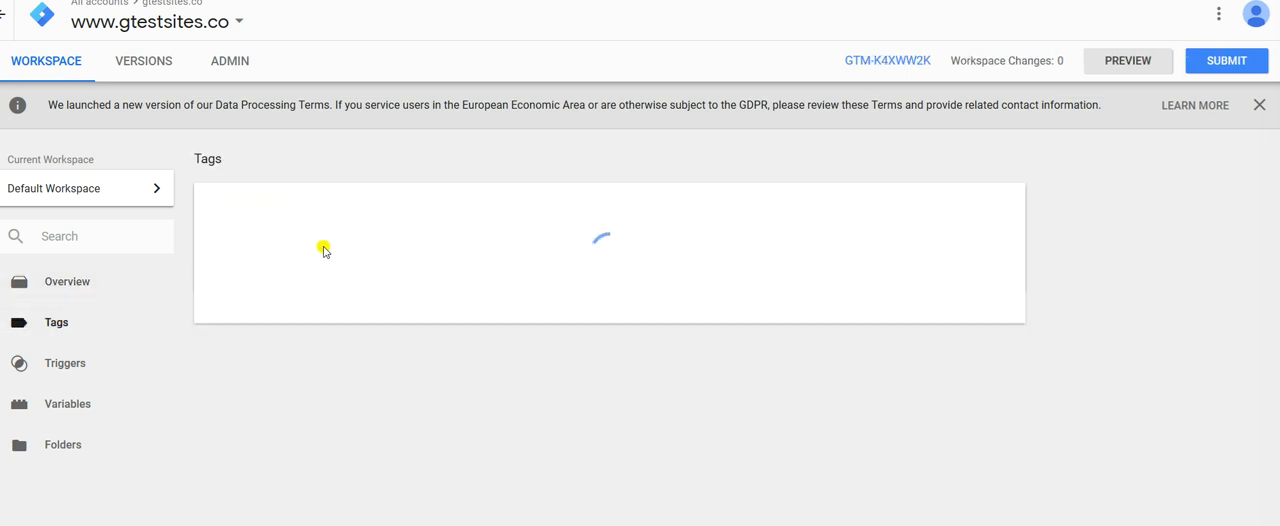
{"action": "left_click", "coordinate": [262, 207]}
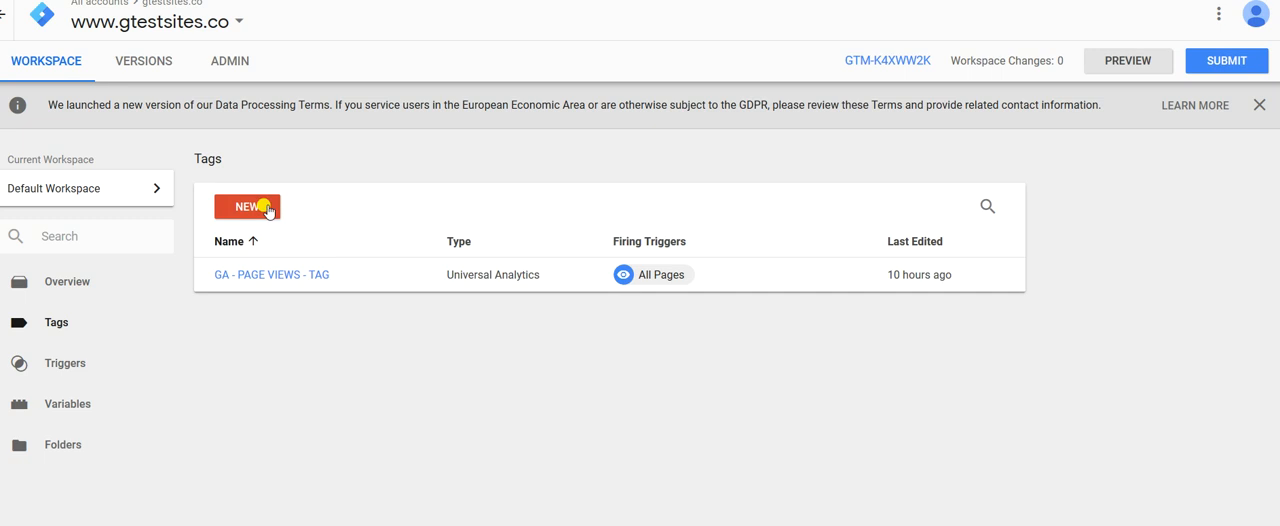
{"action": "left_click", "coordinate": [375, 15]}
{"action": "left_click_drag", "start_coordinate": [375, 15], "coordinate": [280, 18]}
{"action": "type", "text": "GA - PAGE"}
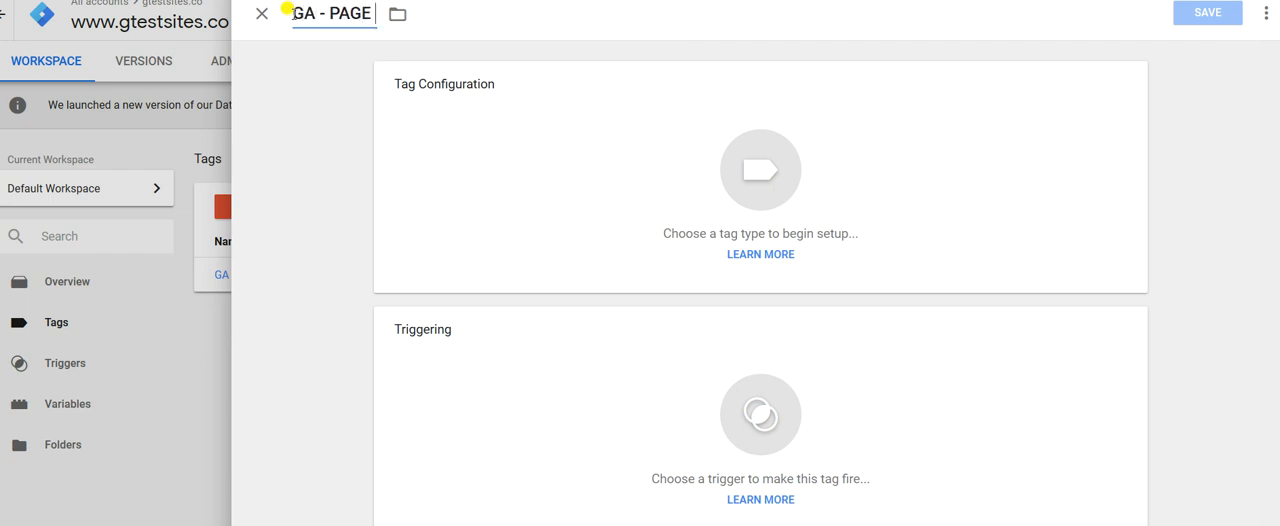
{"action": "type", "text": " VIEW TRACK"}
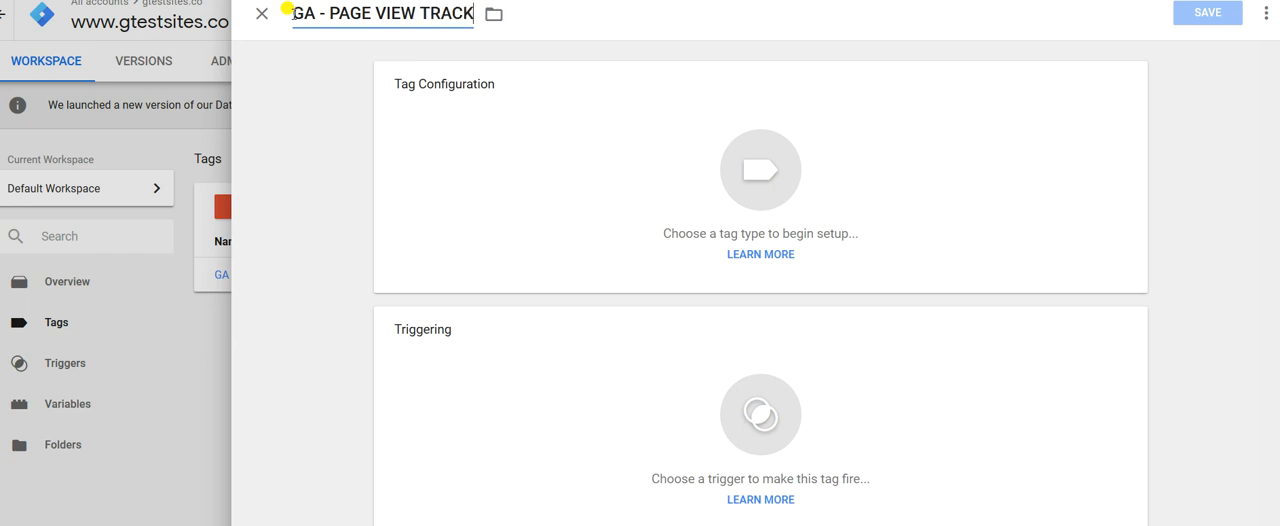
{"action": "type", "text": "ING TAG"}
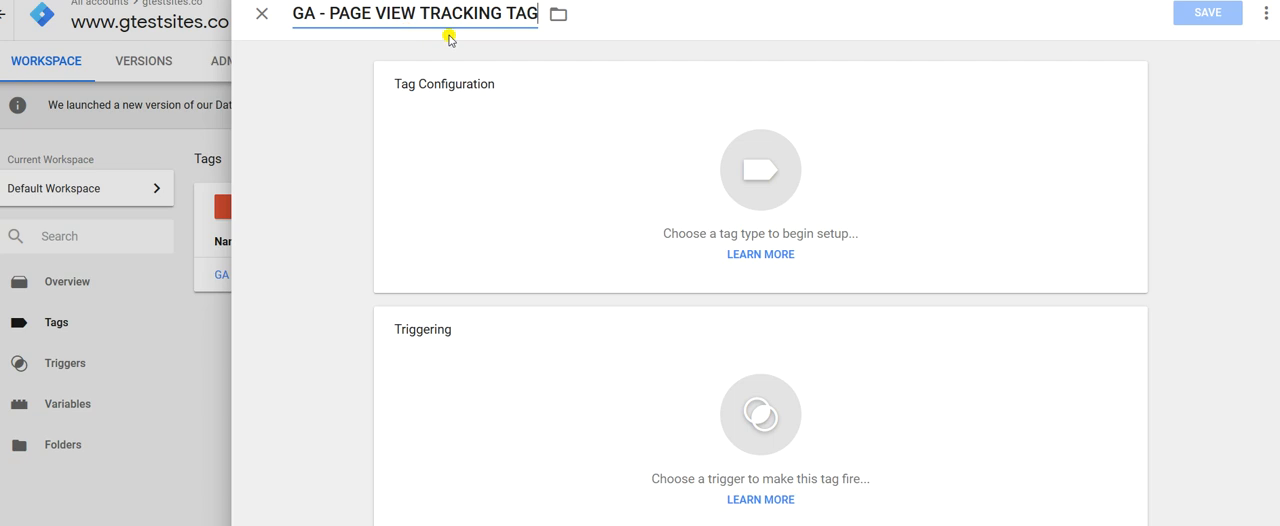
Set the new tag's type to Universal Analytics.
{"action": "left_click", "coordinate": [757, 172]}
{"action": "left_click", "coordinate": [757, 172]}
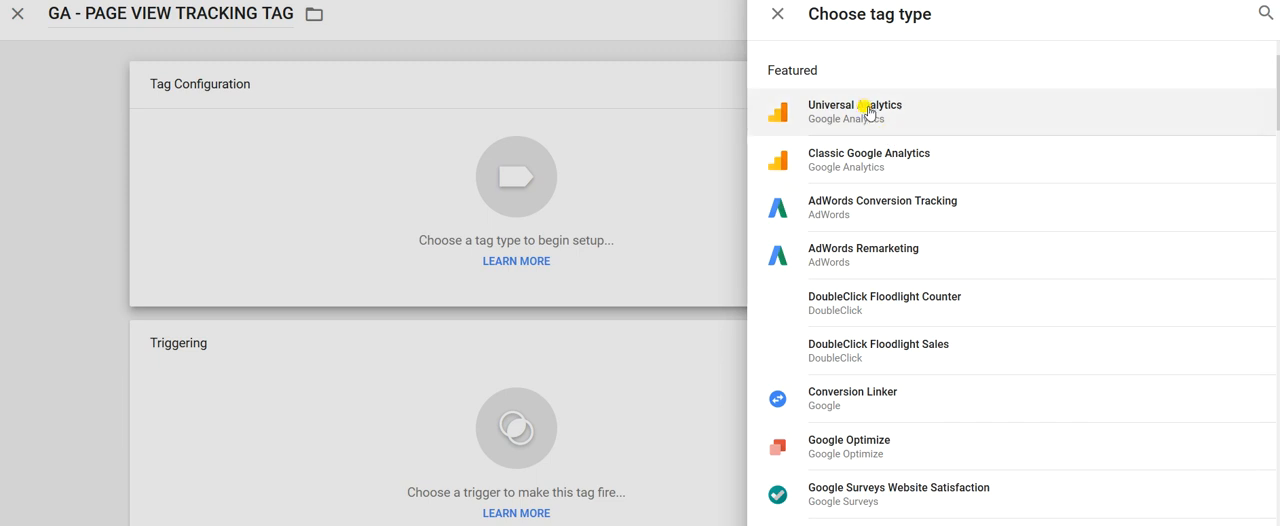
{"action": "left_click", "coordinate": [866, 111]}
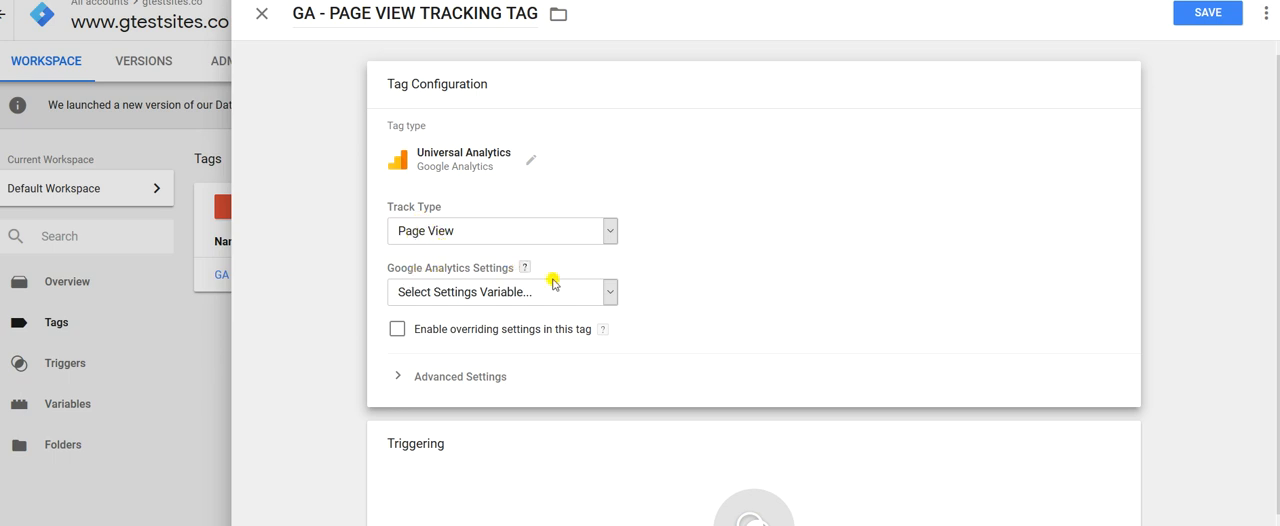
Create a new Google Analytics Settings variable for the tag and name it GA - TRACKING -ID.
{"action": "left_click", "coordinate": [609, 291]}
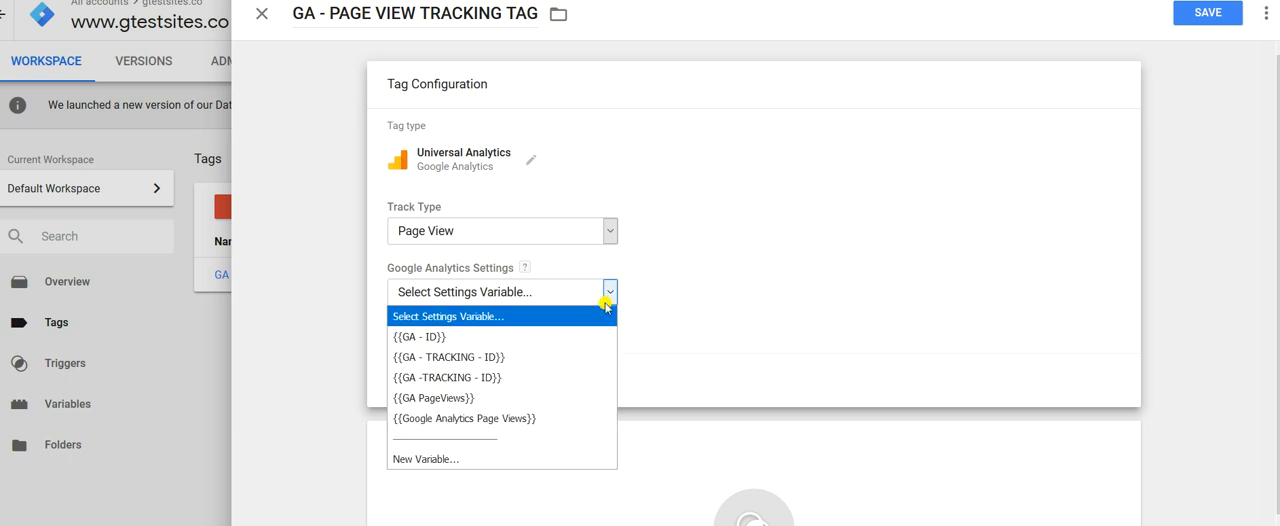
{"action": "left_click", "coordinate": [449, 455]}
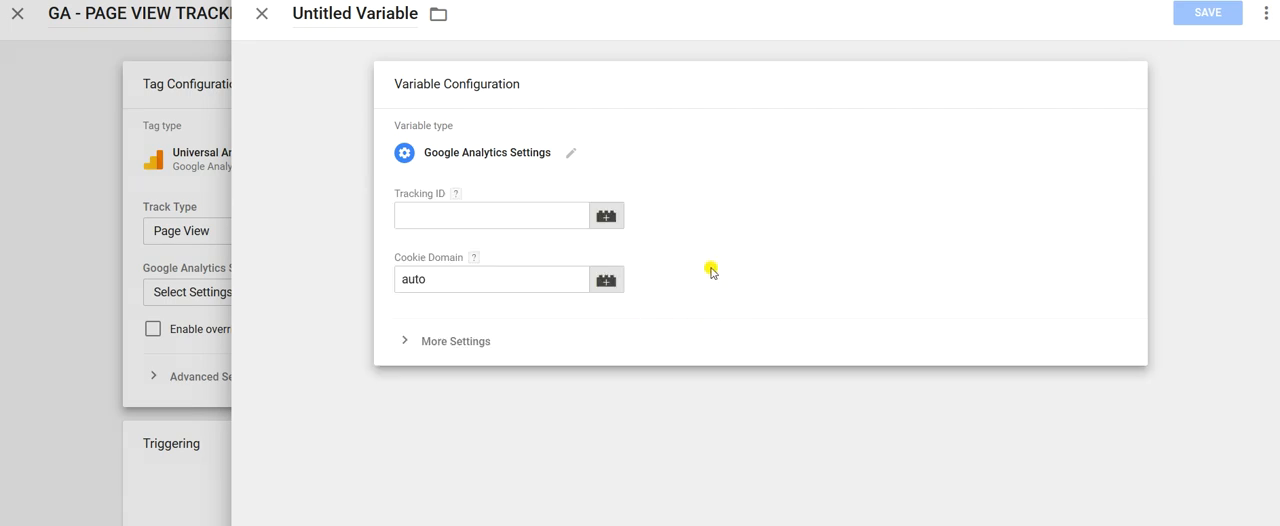
{"action": "left_click_drag", "start_coordinate": [416, 12], "coordinate": [282, 12]}
{"action": "type", "text": "G"}
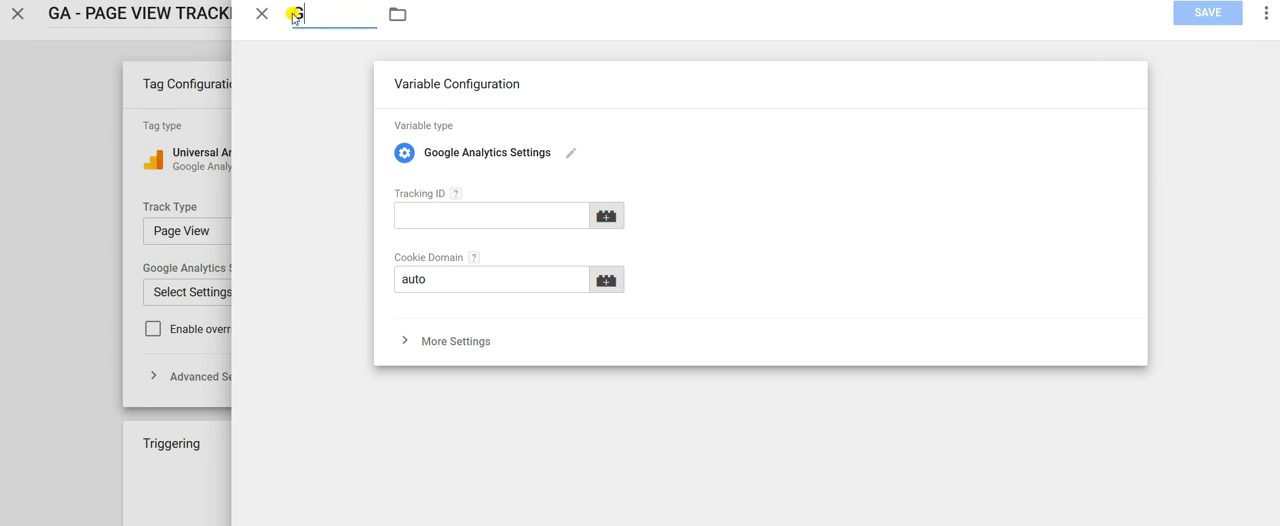
{"action": "type", "text": "A"}
{"action": "type", "text": "ACKI"}
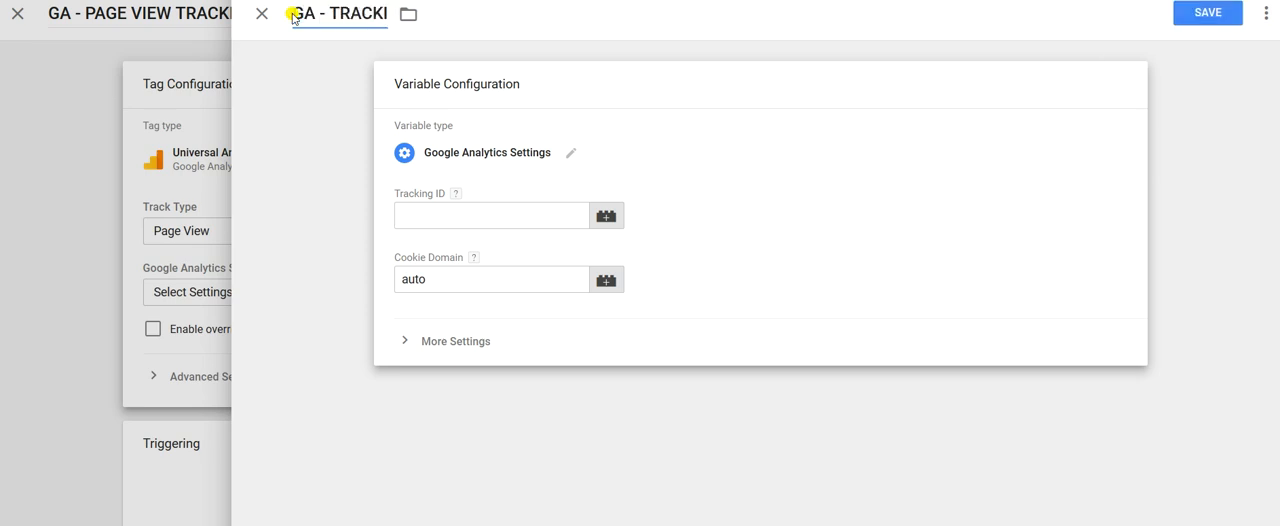
{"action": "type", "text": "NG - ID"}
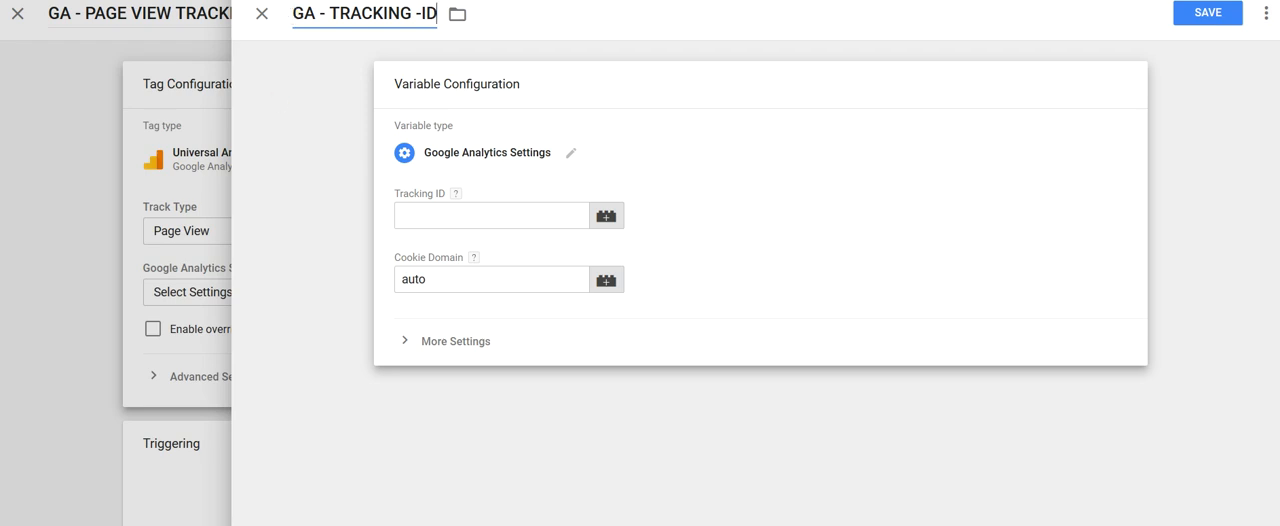
Copy the tracking ID from the Notepad document into the variable's Tracking ID and save the variable.
{"action": "key", "text": "alt+Tab"}
{"action": "left_click_drag", "start_coordinate": [747, 168], "coordinate": [640, 164]}
{"action": "key", "text": "ctrl+c"}
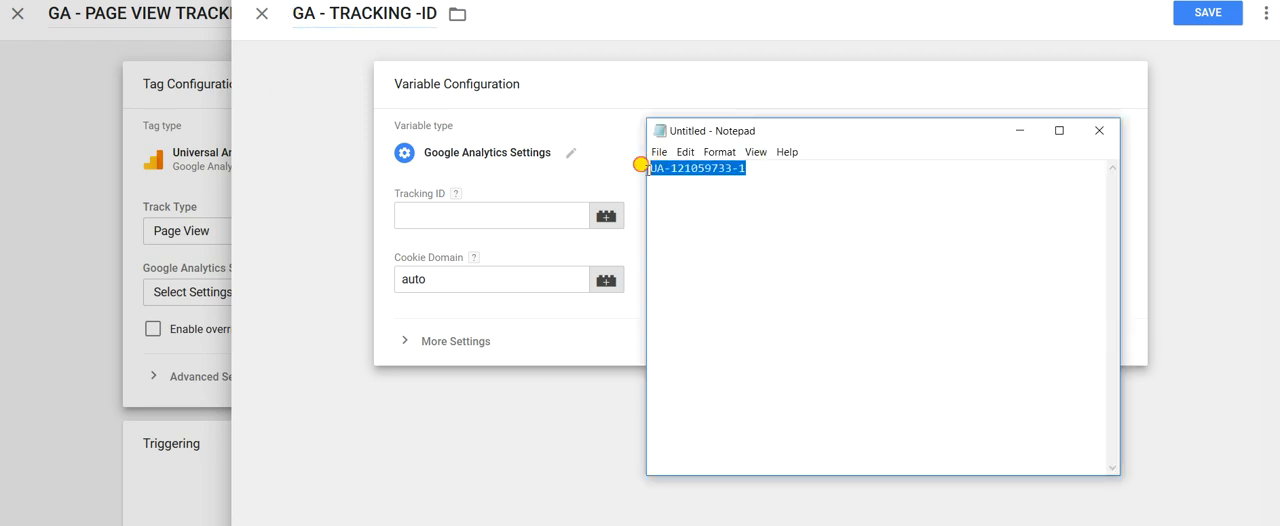
{"action": "left_click", "coordinate": [471, 209]}
{"action": "key", "text": "ctrl+v"}
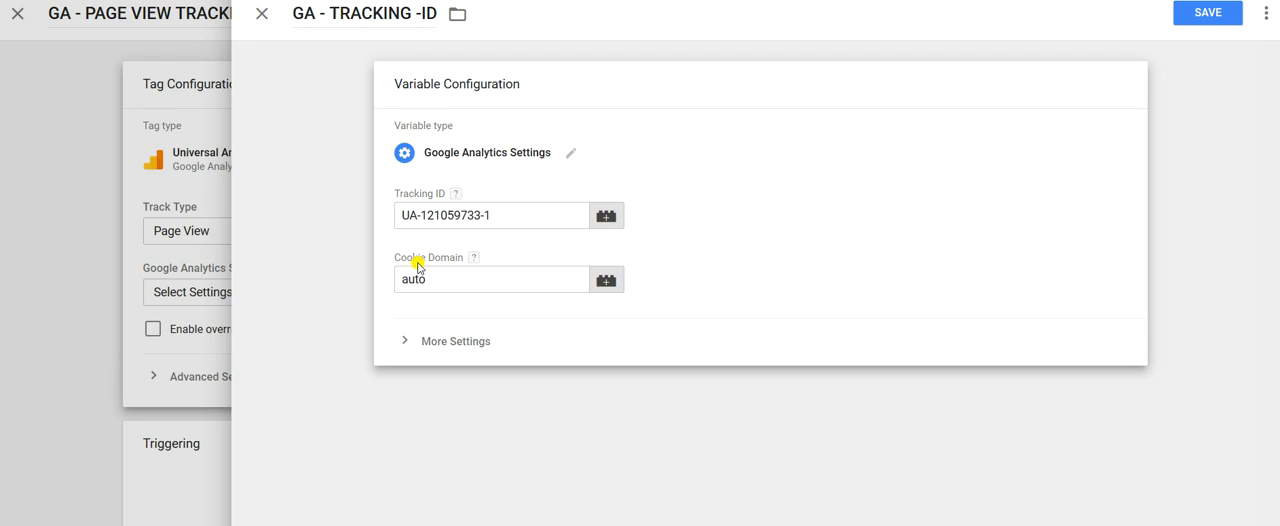
{"action": "left_click", "coordinate": [1217, 21]}
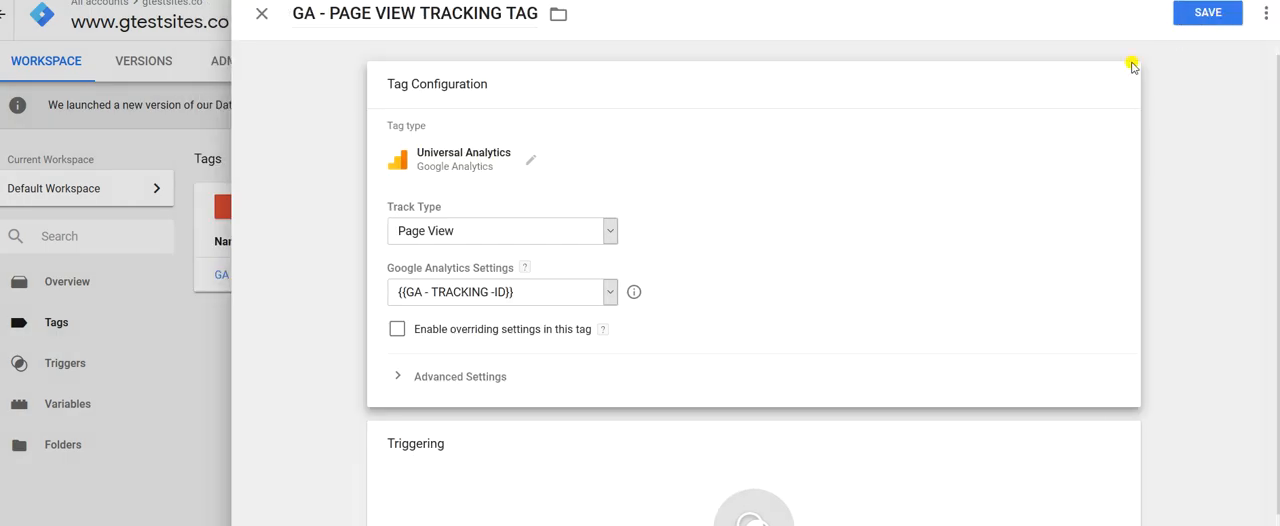
Set the tag to fire on the All Pages trigger and save the tag.
{"action": "scroll", "coordinate": [1122, 73], "scroll_direction": "down", "scroll_amount": 1}
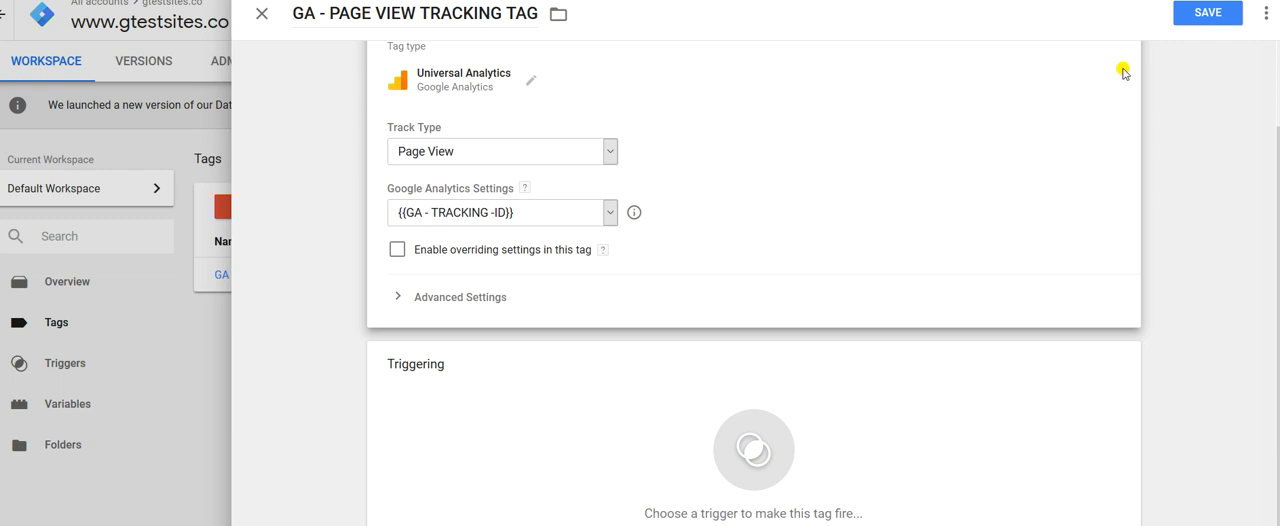
{"action": "left_click", "coordinate": [755, 446]}
{"action": "left_click", "coordinate": [758, 444]}
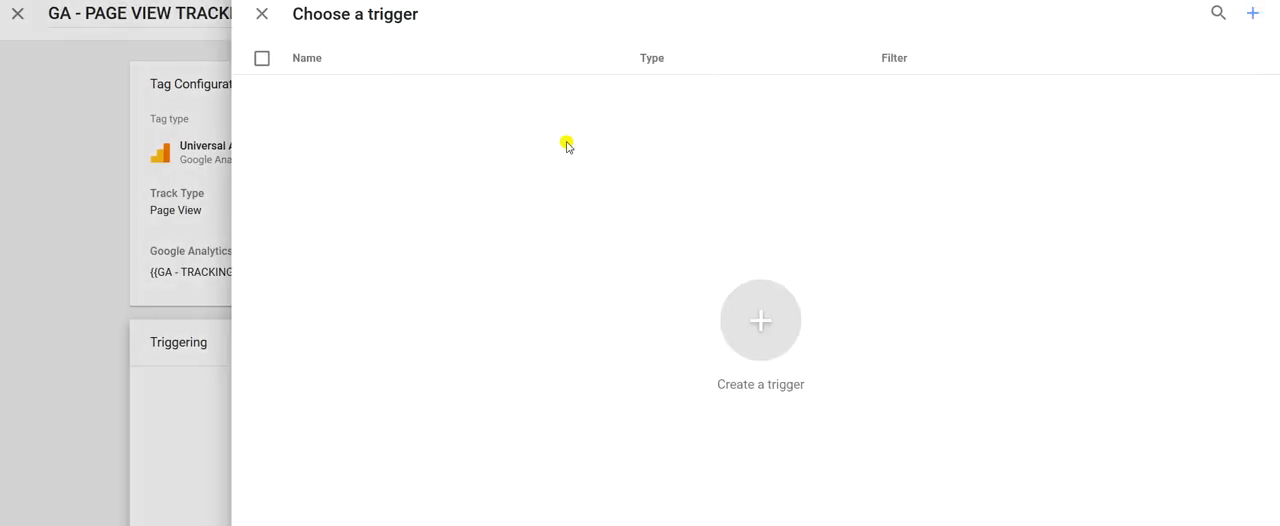
{"action": "left_click", "coordinate": [372, 97]}
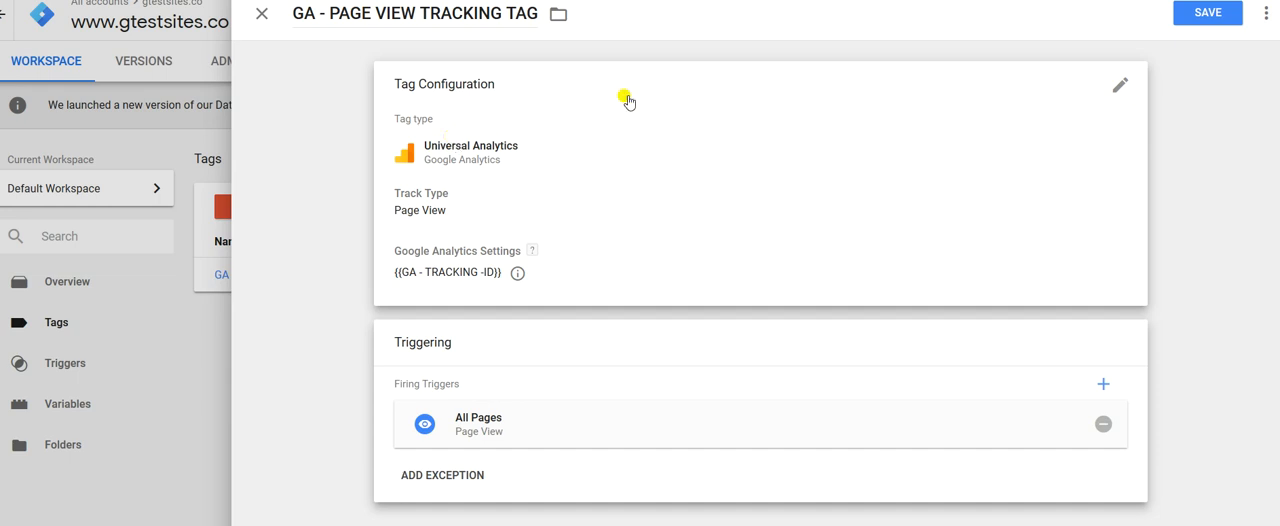
{"action": "left_click", "coordinate": [1216, 13]}
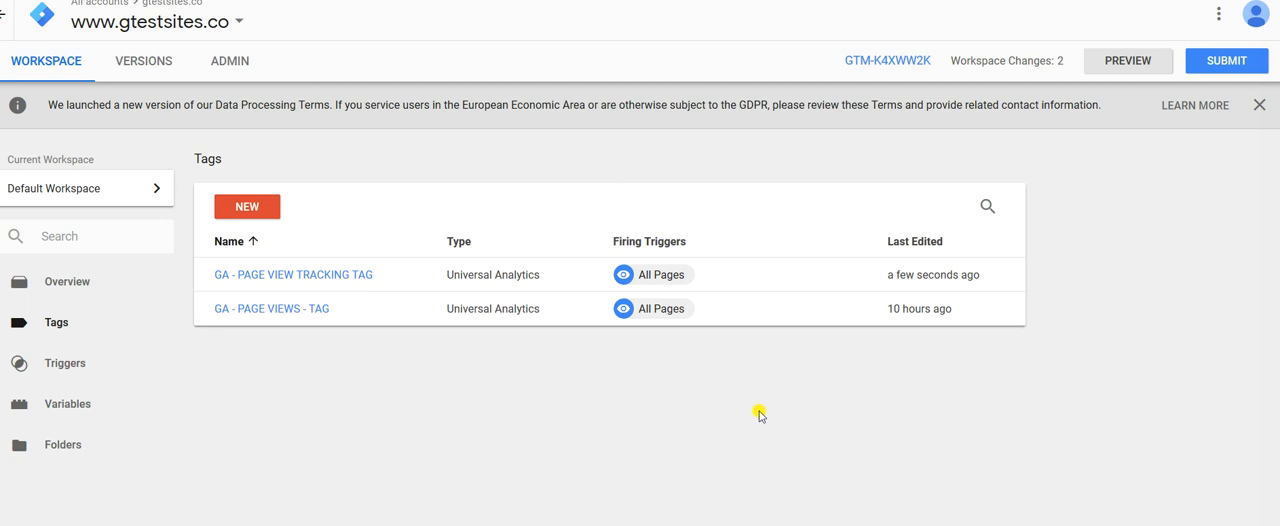
Preview the workspace on gtestsites.co in a new browser tab and check which tags fired on the page.
{"action": "left_click", "coordinate": [1122, 66]}
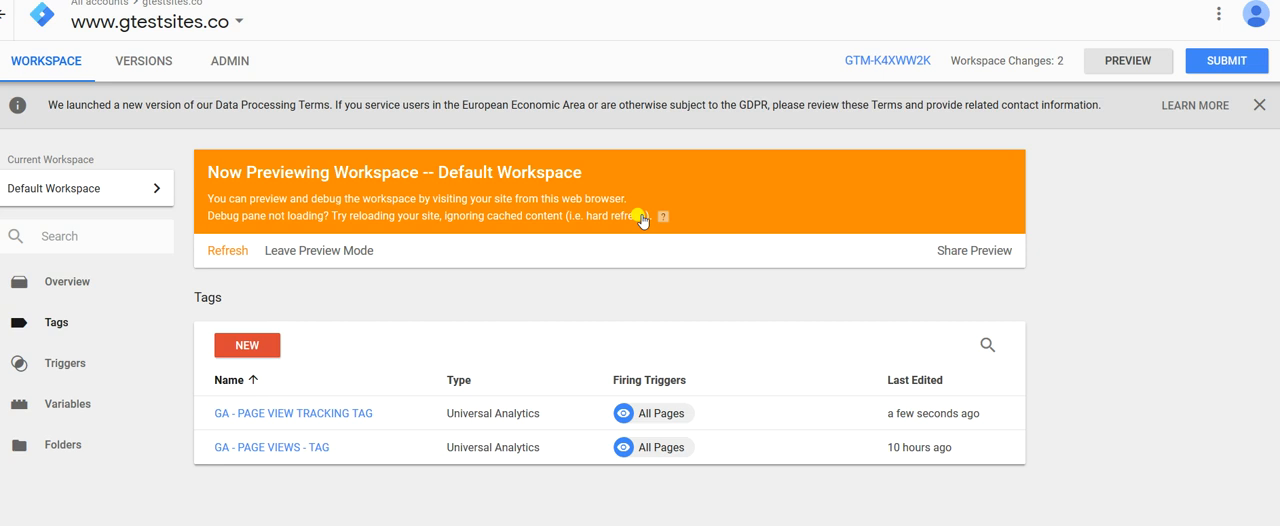
{"action": "key", "text": "ctrl+t"}
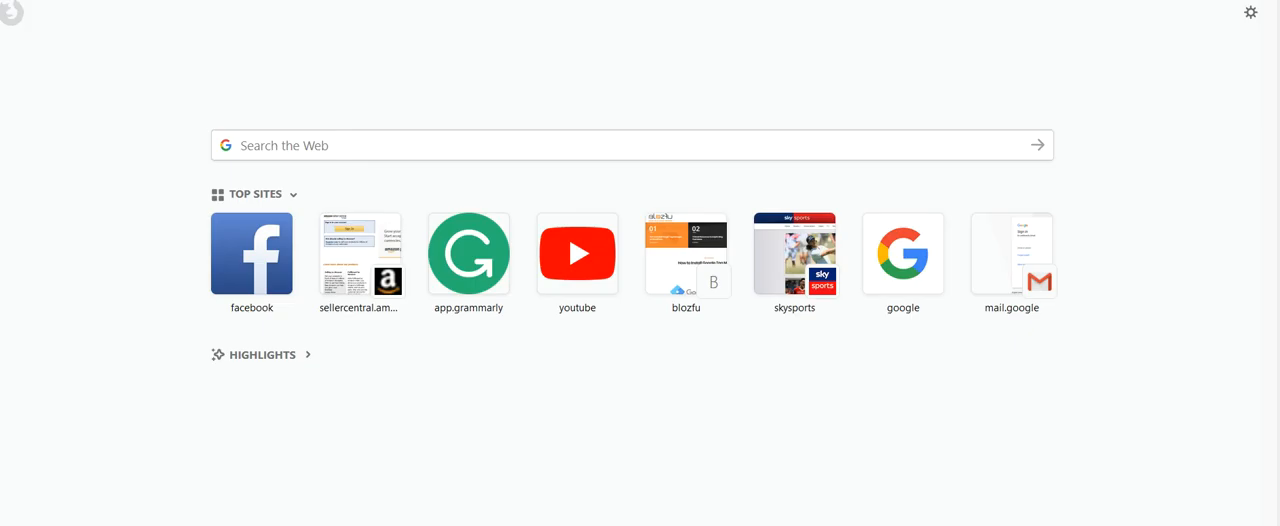
{"action": "type", "text": "gtm"}
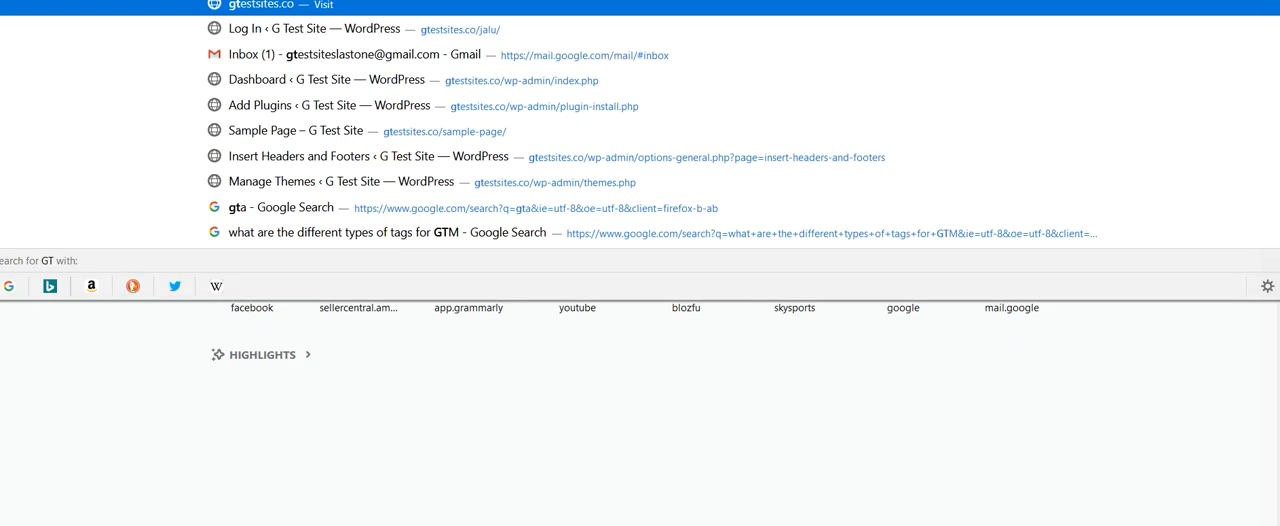
{"action": "key", "text": "Return"}
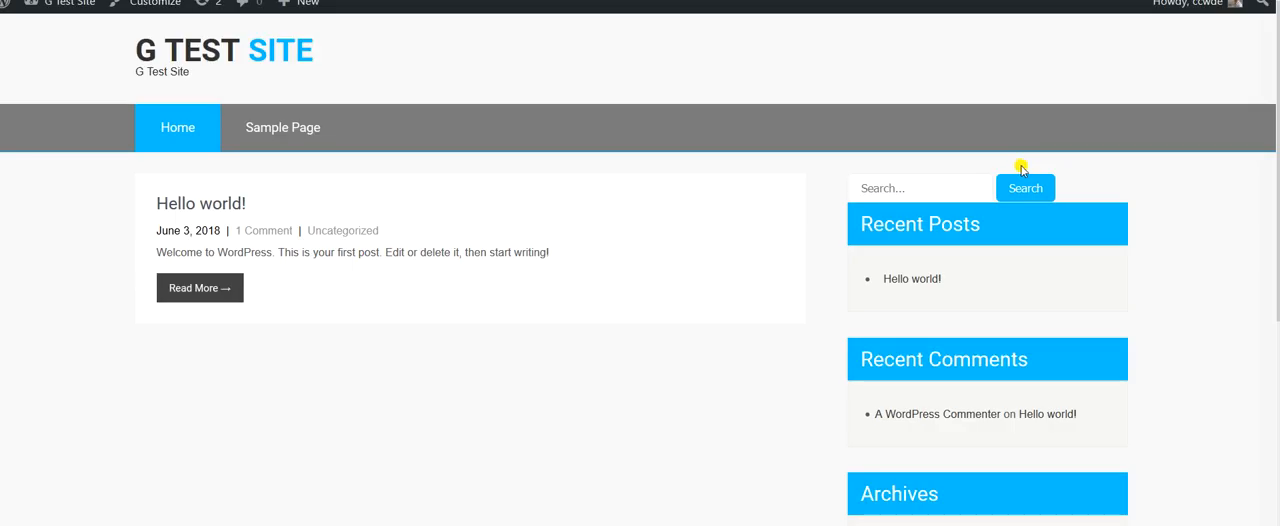
{"action": "left_click_drag", "start_coordinate": [1278, 171], "coordinate": [1278, 287]}
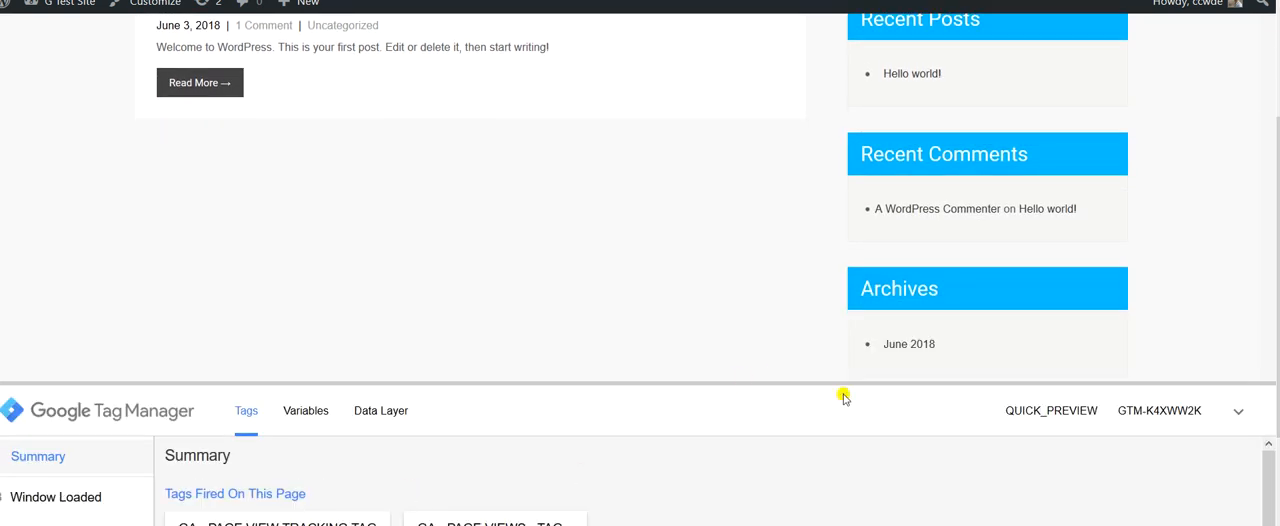
{"action": "left_click_drag", "start_coordinate": [1278, 240], "coordinate": [1278, 294]}
{"action": "left_click_drag", "start_coordinate": [1267, 461], "coordinate": [1263, 499]}
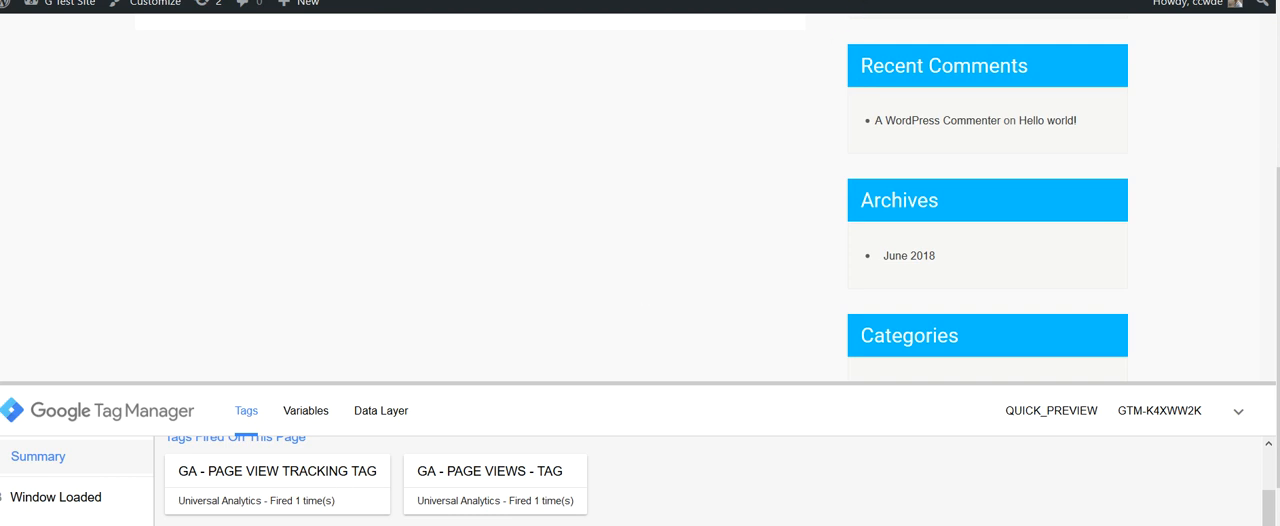
Return to the Tag Manager workspace and leave preview mode.
{"action": "key", "text": "ctrl+shift+Tab"}
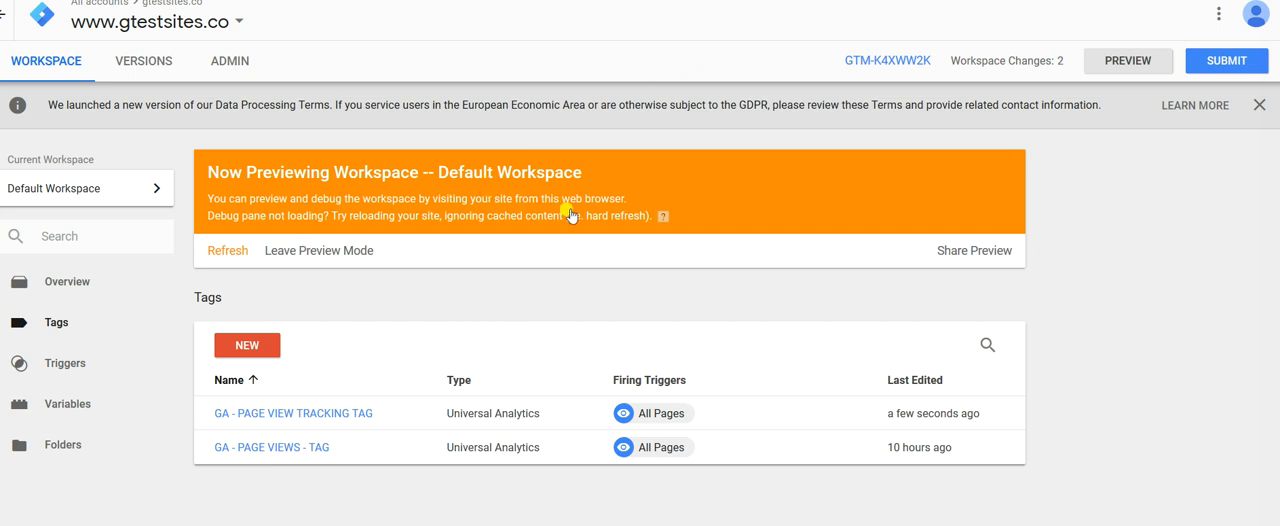
{"action": "left_click", "coordinate": [333, 251]}
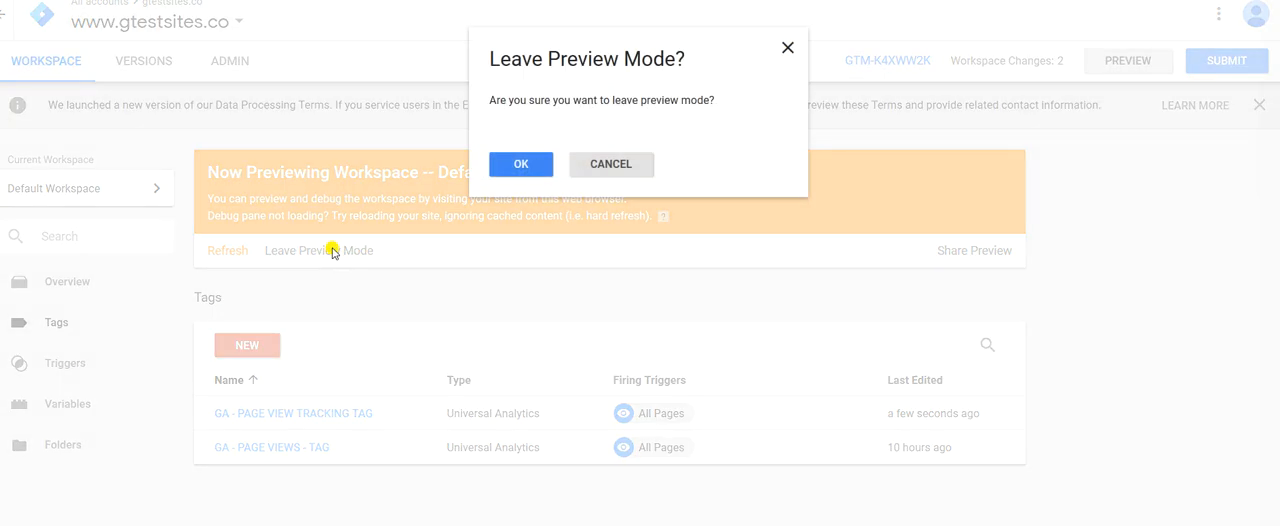
{"action": "left_click", "coordinate": [514, 165]}
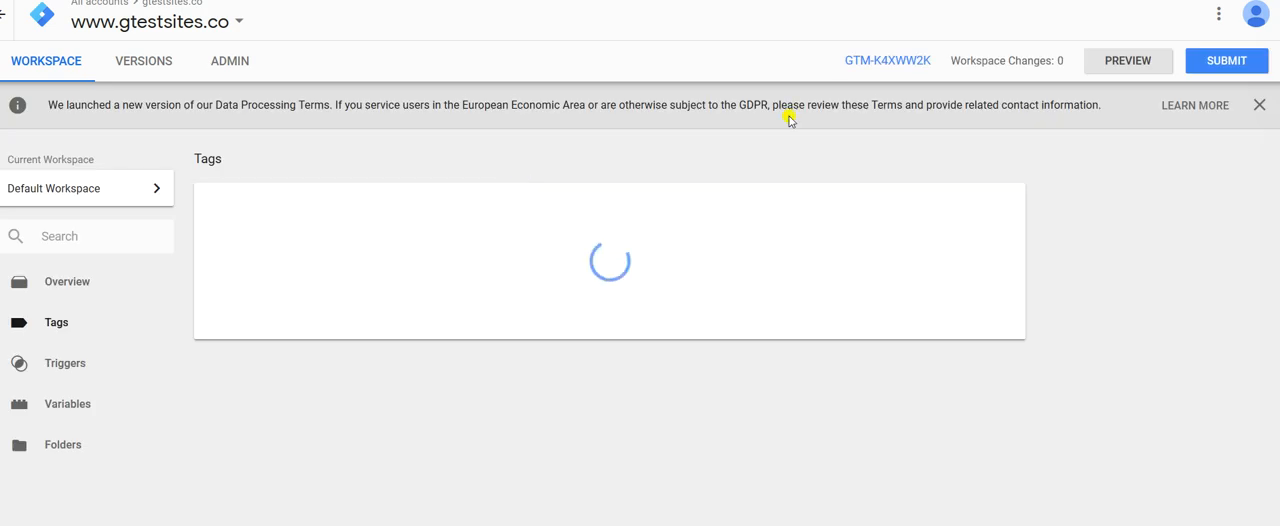
Submit the workspace changes and publish them as a version named Initial GA PAGE VIEWS TAG.
{"action": "left_click", "coordinate": [1232, 68]}
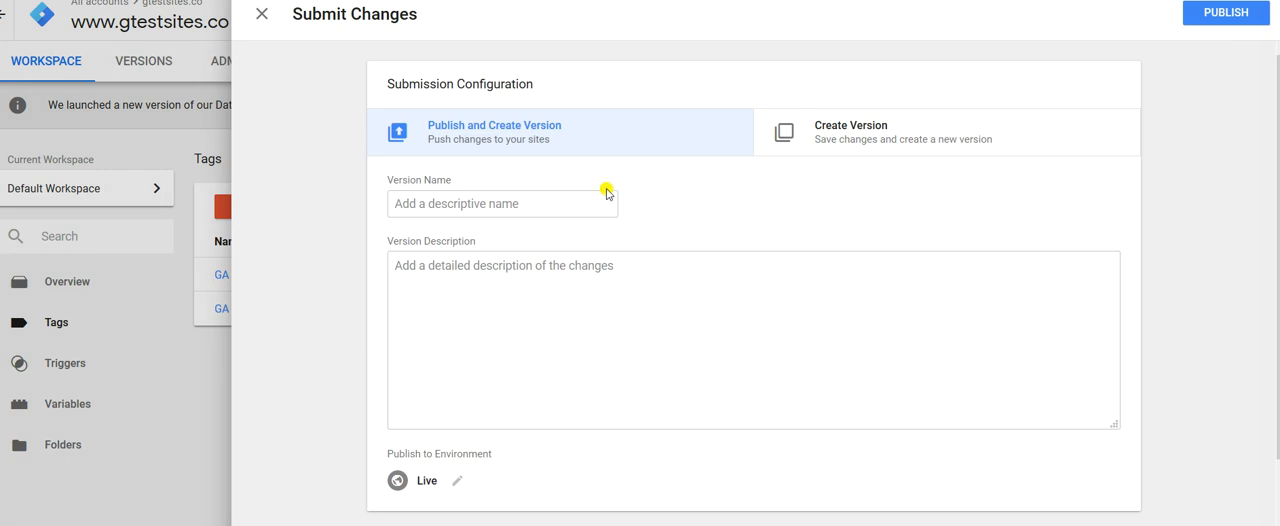
{"action": "left_click", "coordinate": [578, 201]}
{"action": "type", "text": "I"}
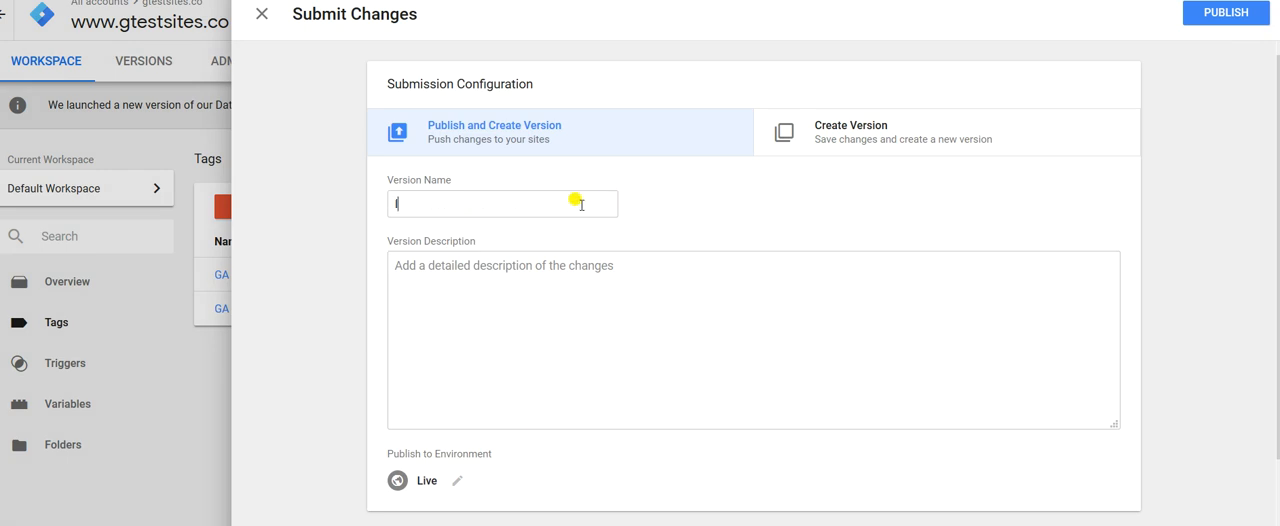
{"action": "type", "text": "nitial GA PAGE VIEWS"}
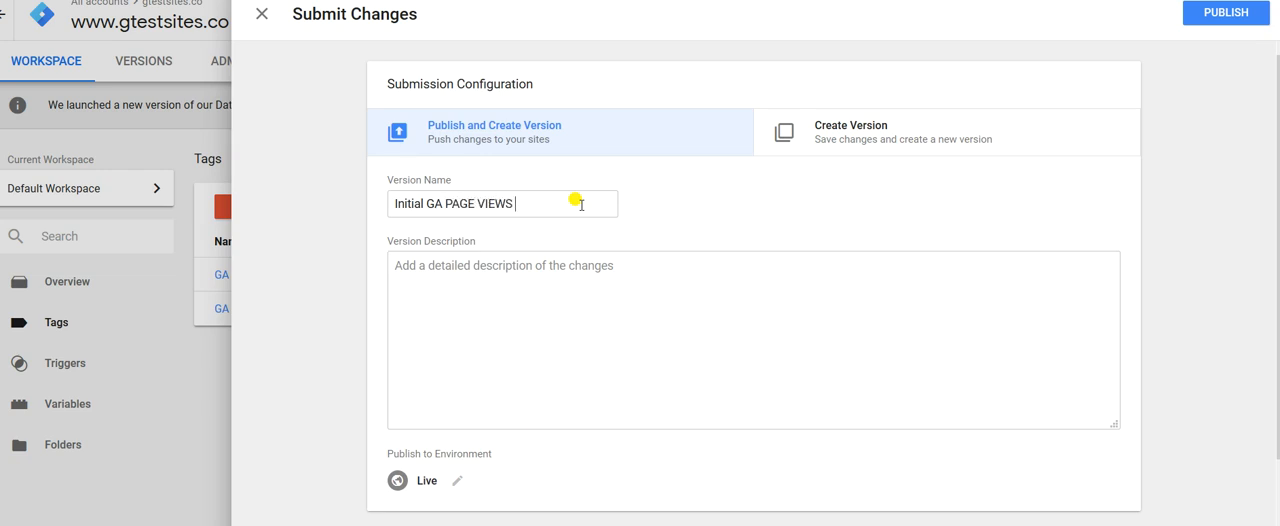
{"action": "type", "text": " TAG"}
{"action": "left_click", "coordinate": [535, 273]}
{"action": "left_click", "coordinate": [1230, 22]}
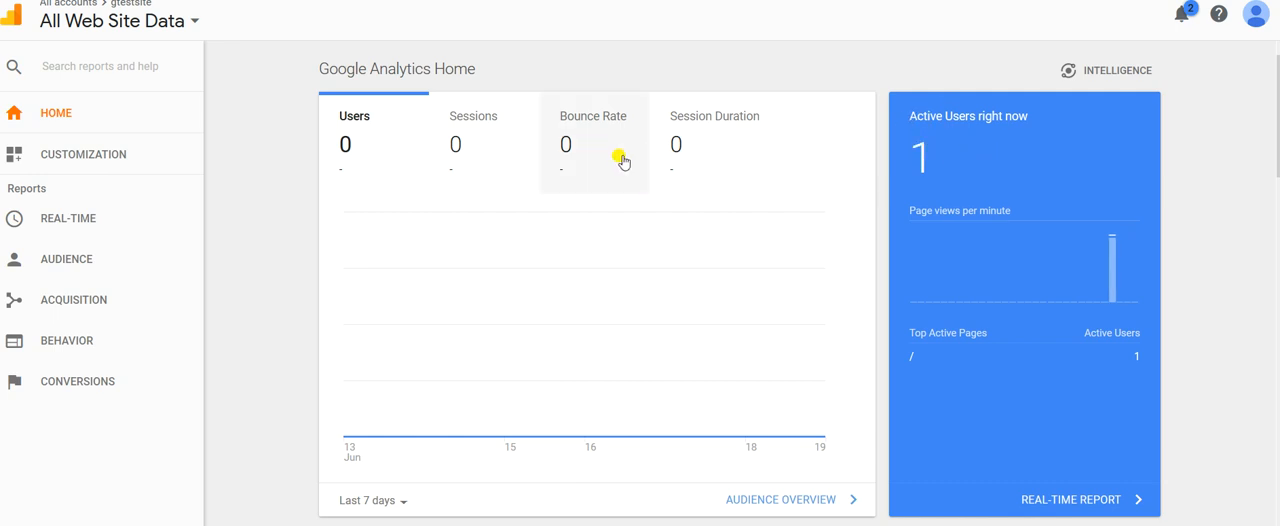
Open the Real-Time Overview report for All Web Site Data.
{"action": "left_click", "coordinate": [103, 229]}
{"action": "left_click", "coordinate": [78, 252]}
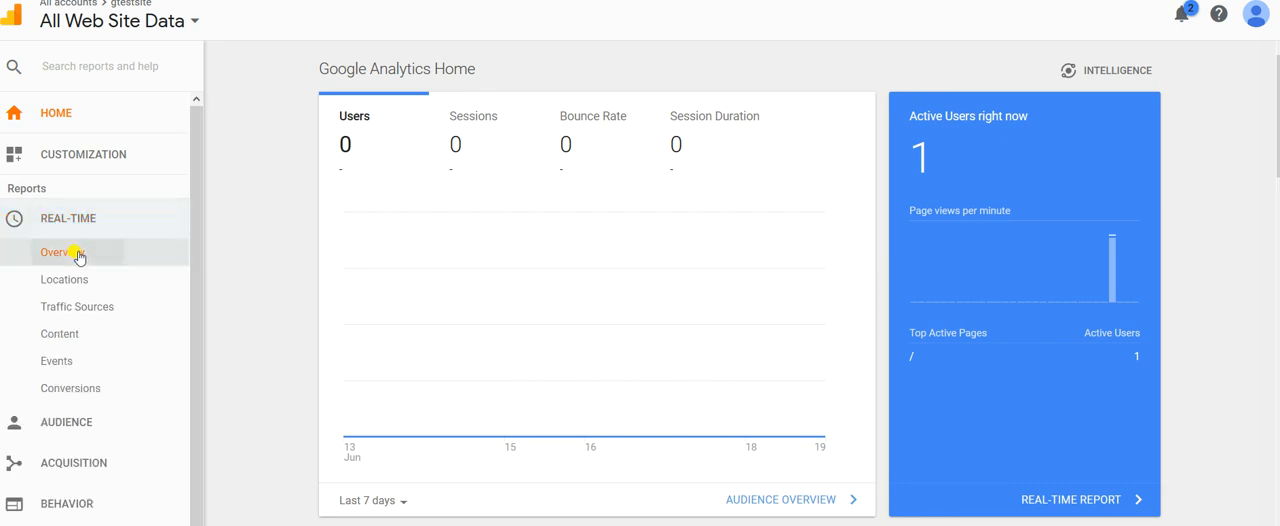